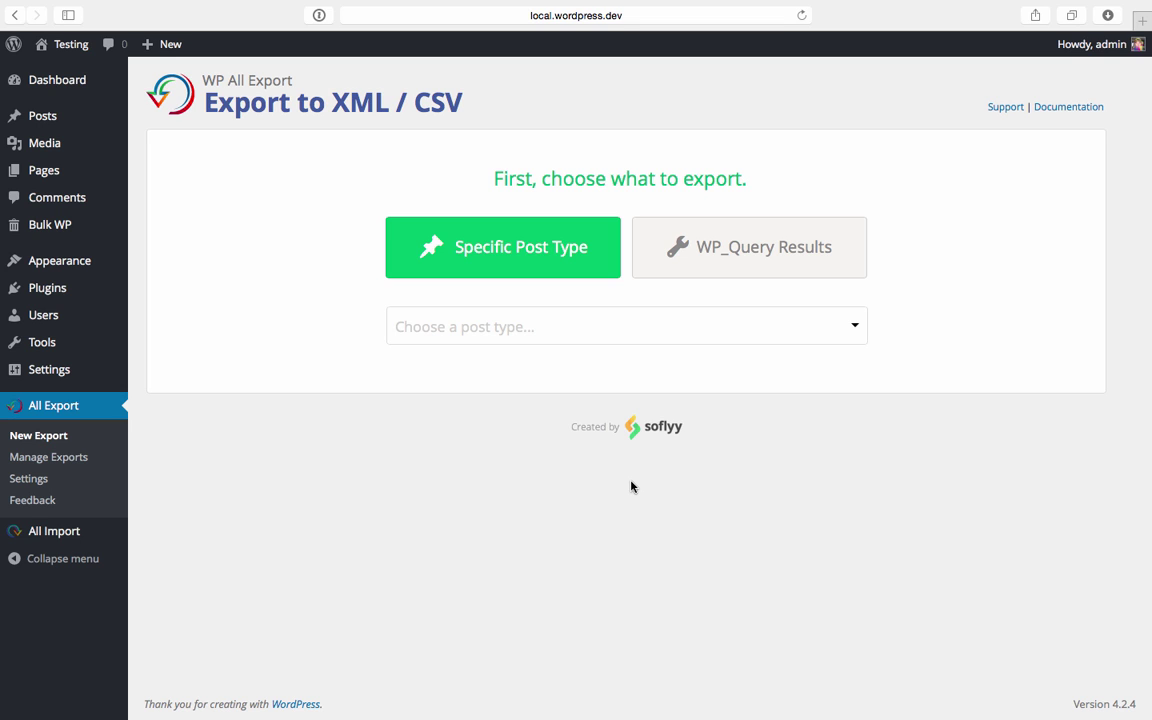
{"action": "left_click", "coordinate": [745, 232]}
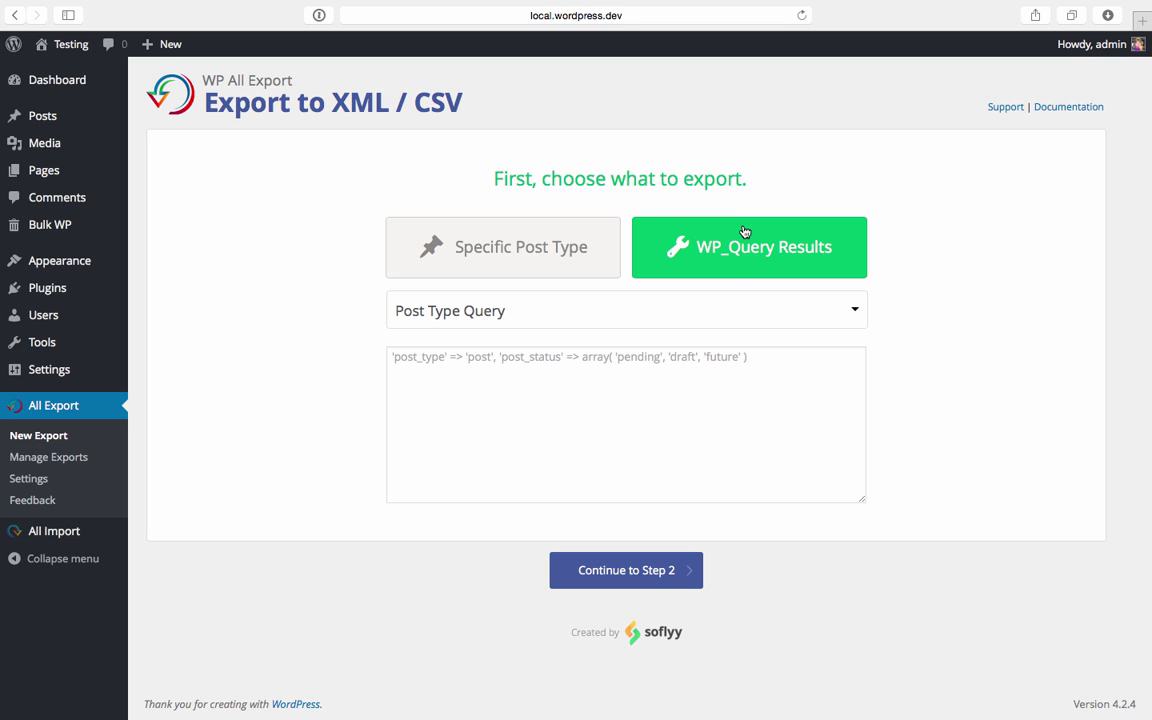
{"action": "left_click", "coordinate": [725, 314]}
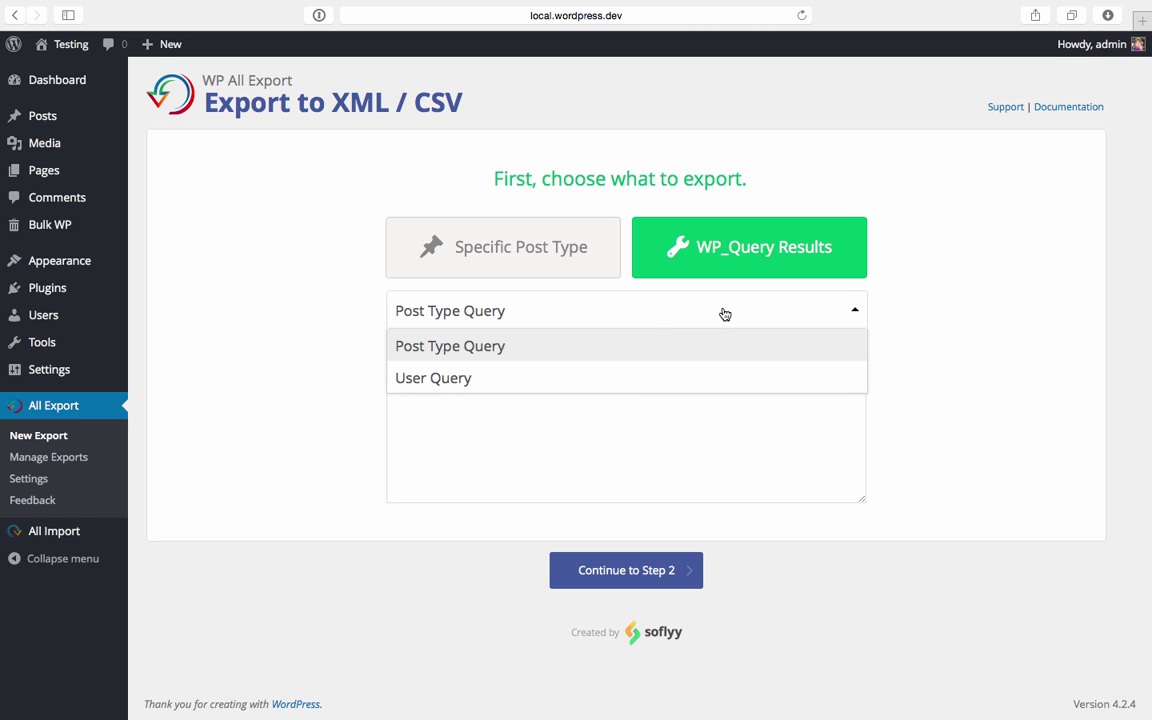
{"action": "left_click", "coordinate": [725, 314]}
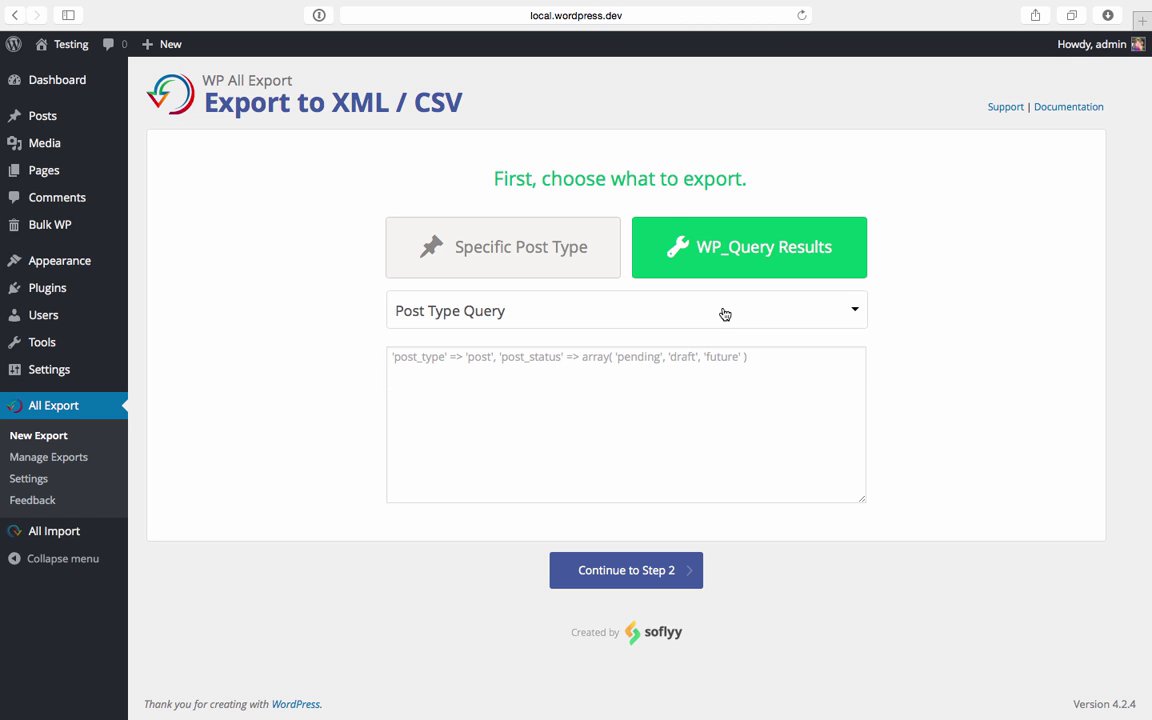
{"action": "left_click", "coordinate": [661, 391]}
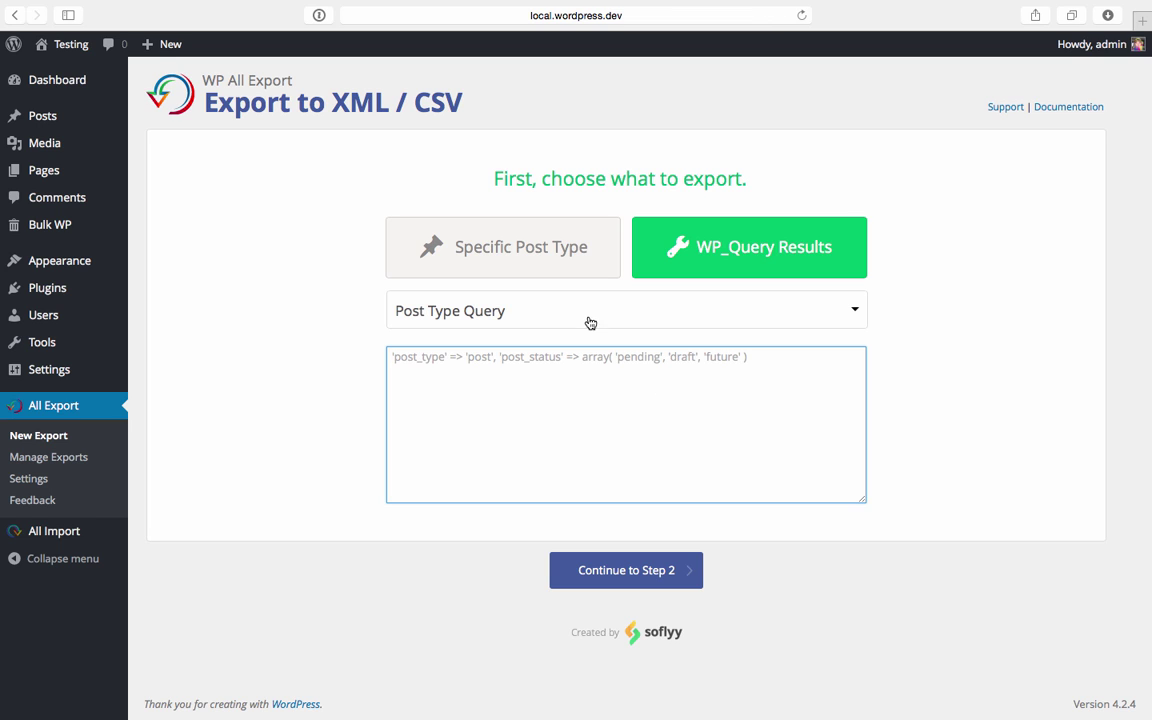
{"action": "left_click", "coordinate": [502, 247]}
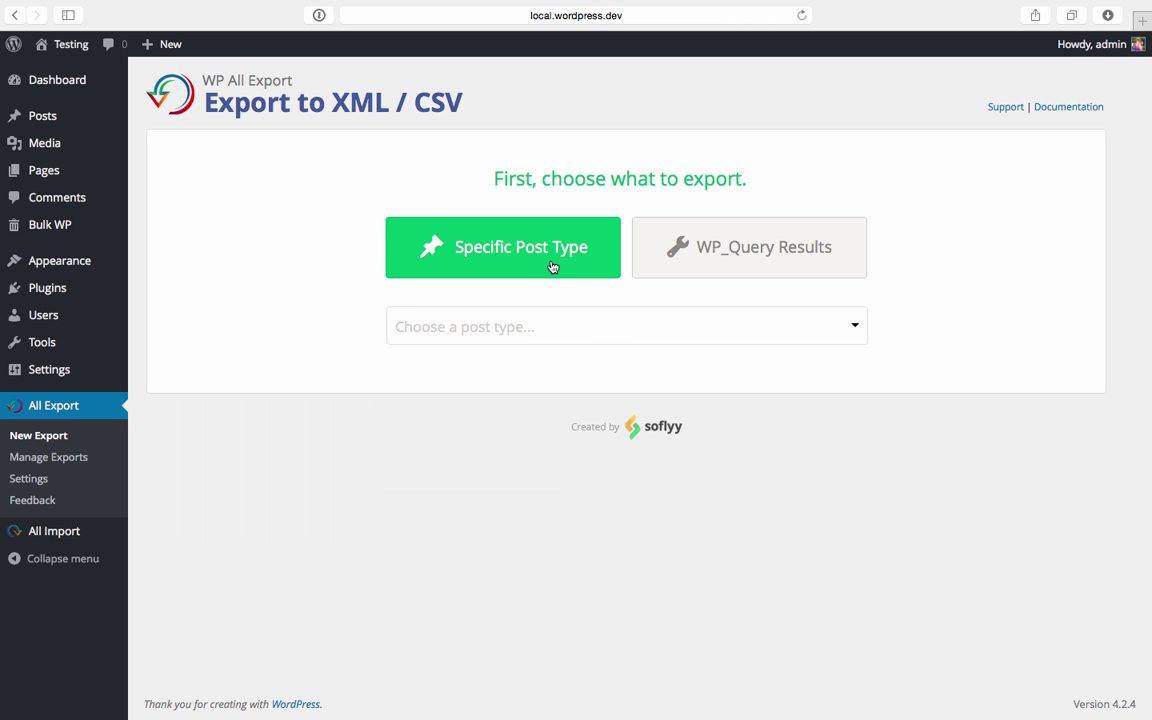
Choose Posts as the specific post type to export and continue to step 2 without filtering rules.
{"action": "left_click", "coordinate": [537, 329]}
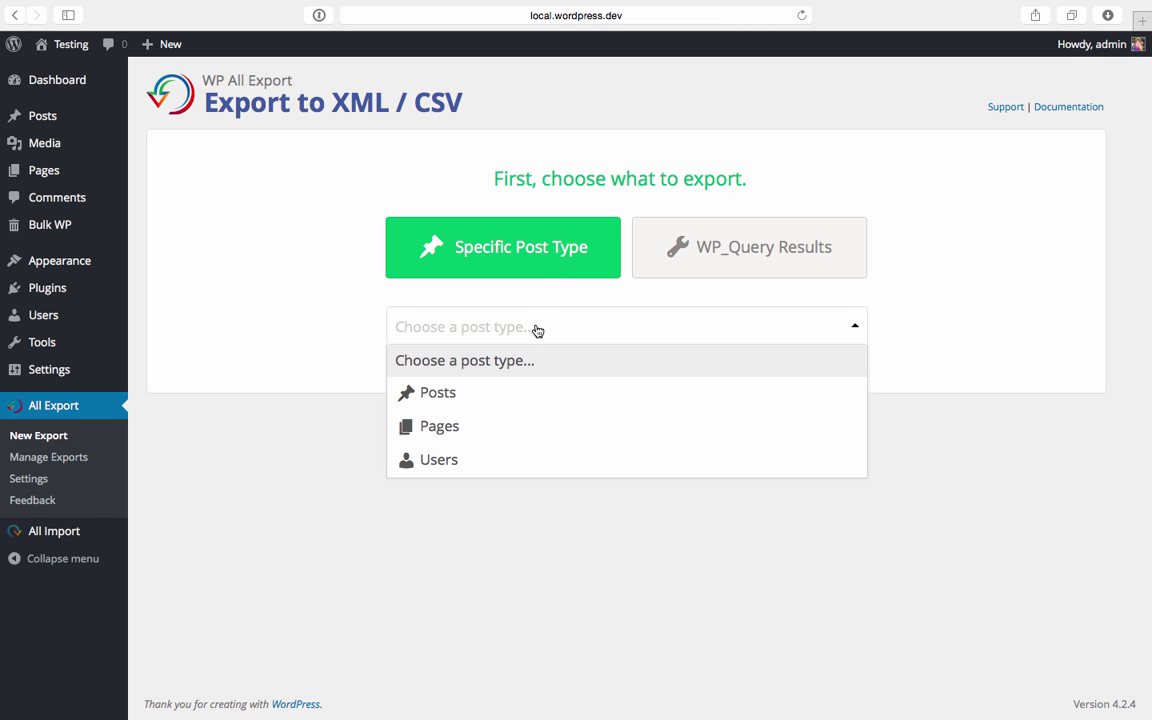
{"action": "left_click", "coordinate": [504, 396]}
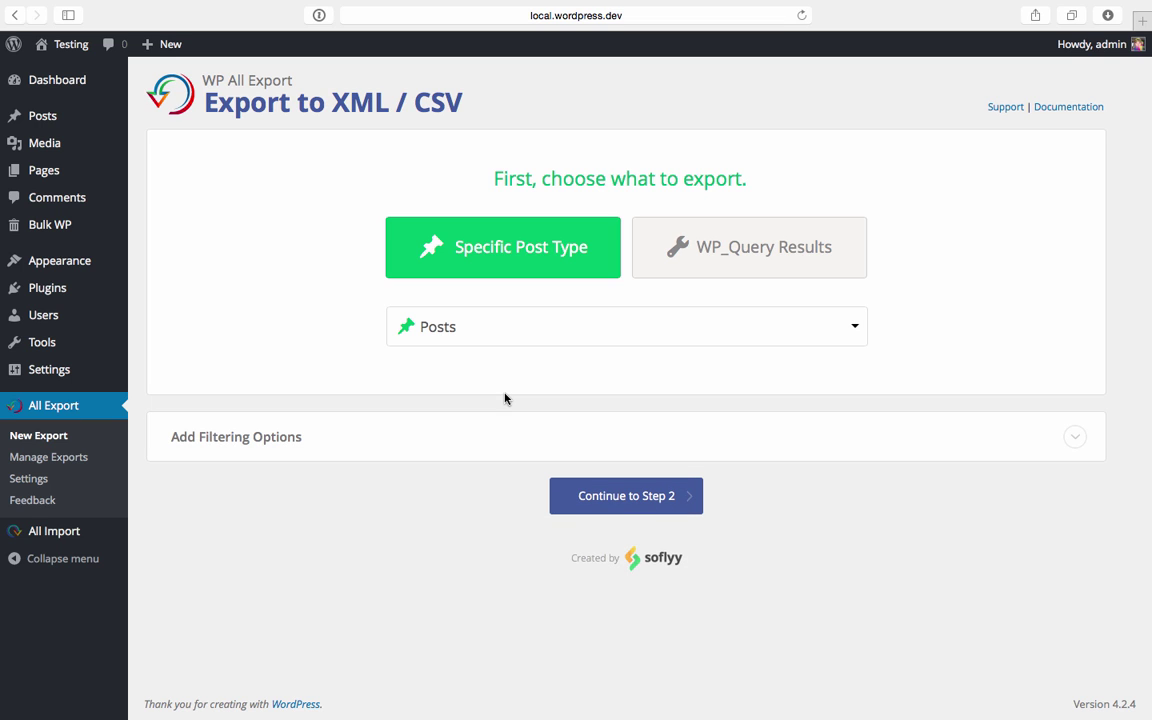
{"action": "left_click", "coordinate": [517, 444]}
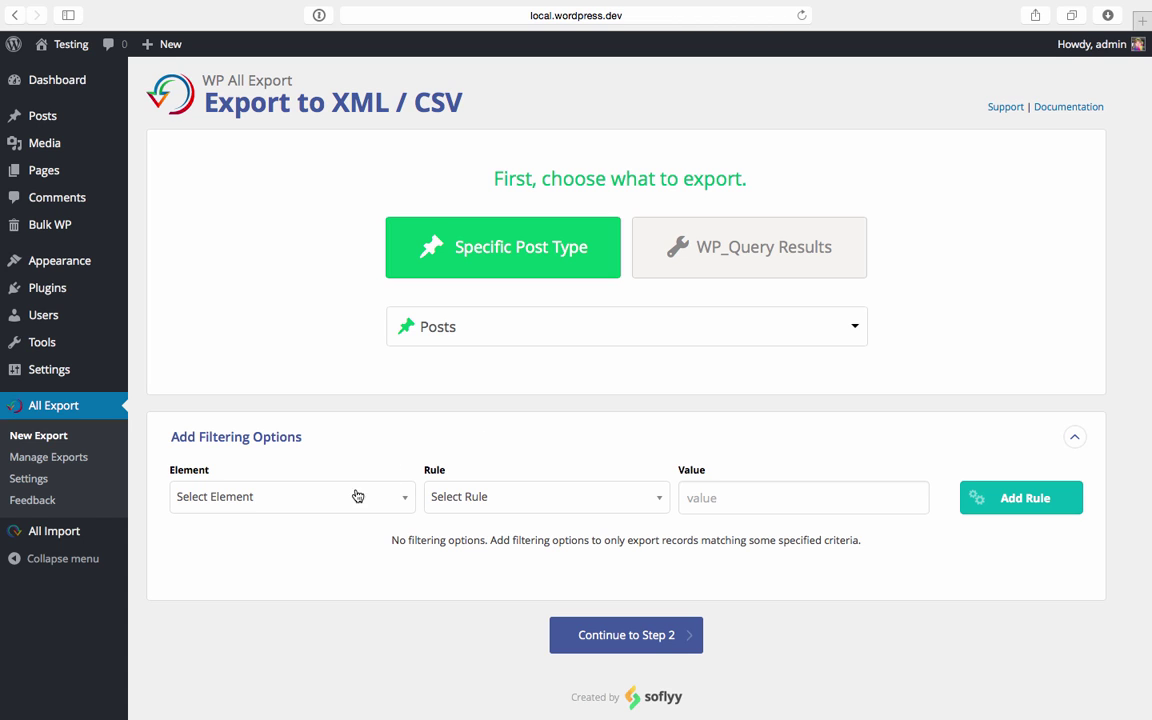
{"action": "left_click", "coordinate": [399, 437]}
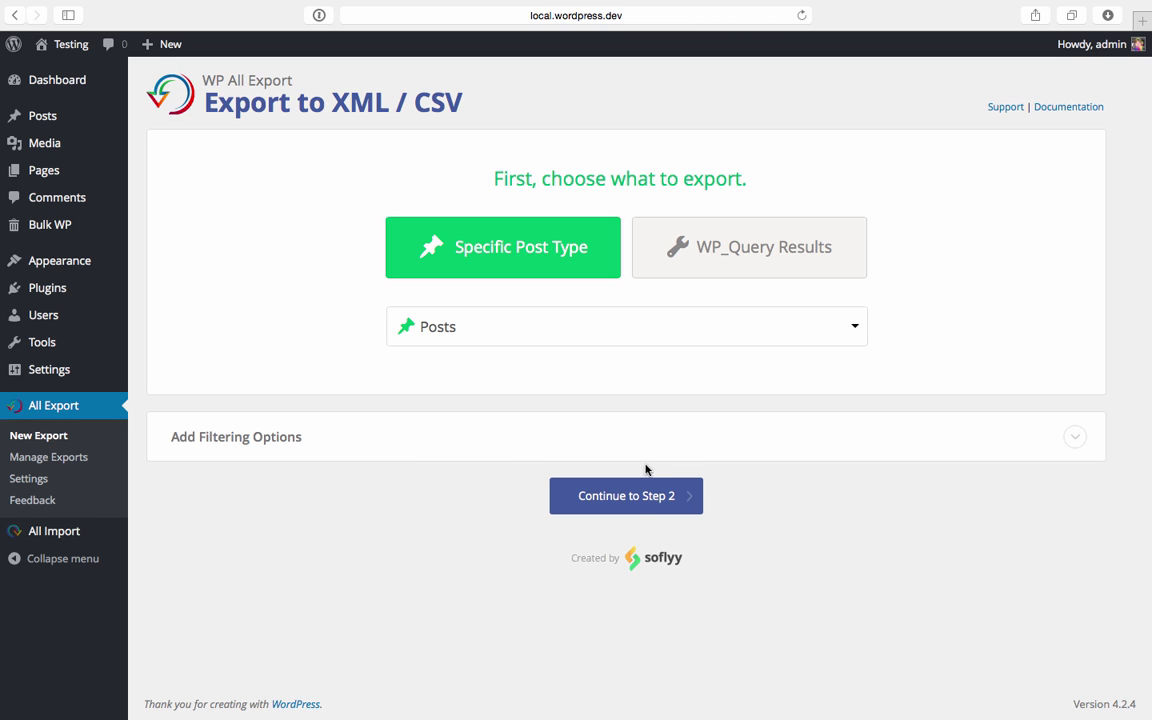
{"action": "left_click", "coordinate": [633, 505]}
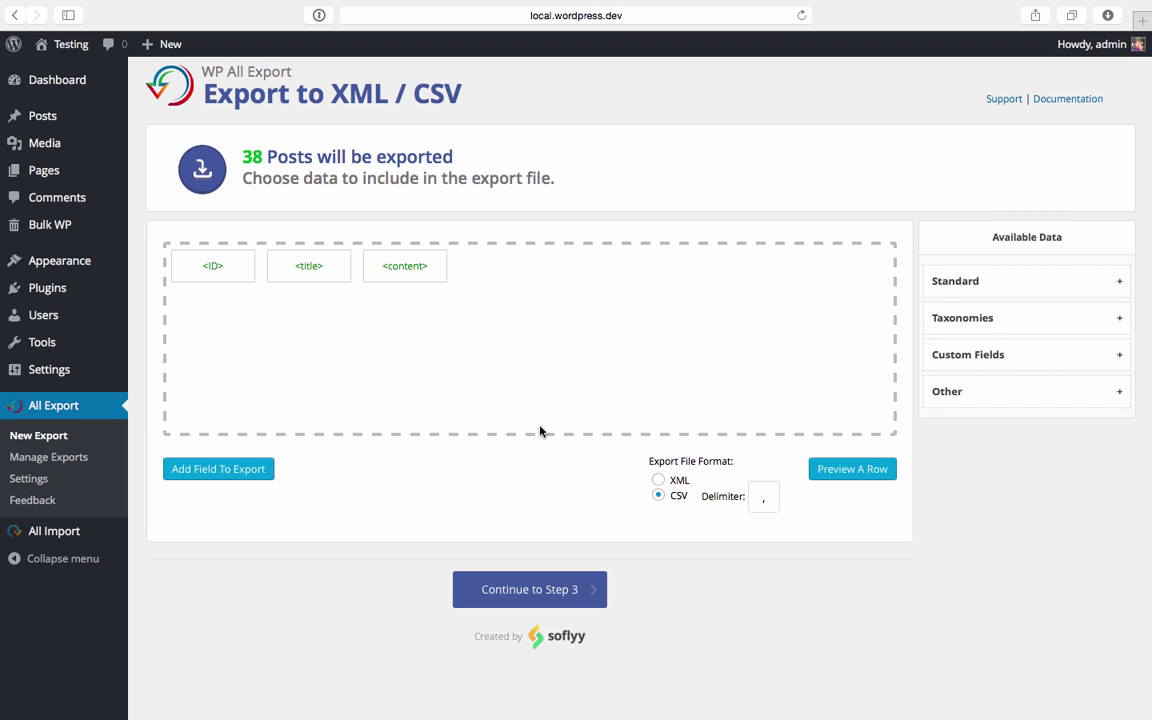
Add the standard date and media fields to the export layout after the content field.
{"action": "left_click", "coordinate": [963, 281]}
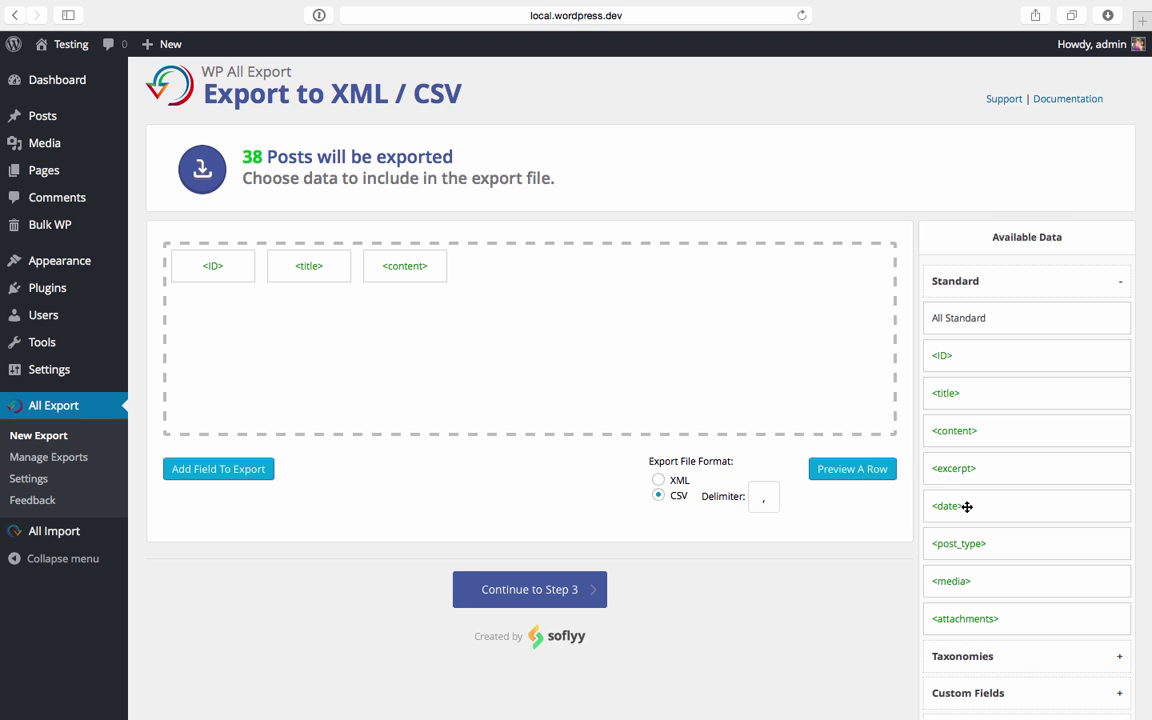
{"action": "left_click_drag", "start_coordinate": [970, 507], "coordinate": [712, 342]}
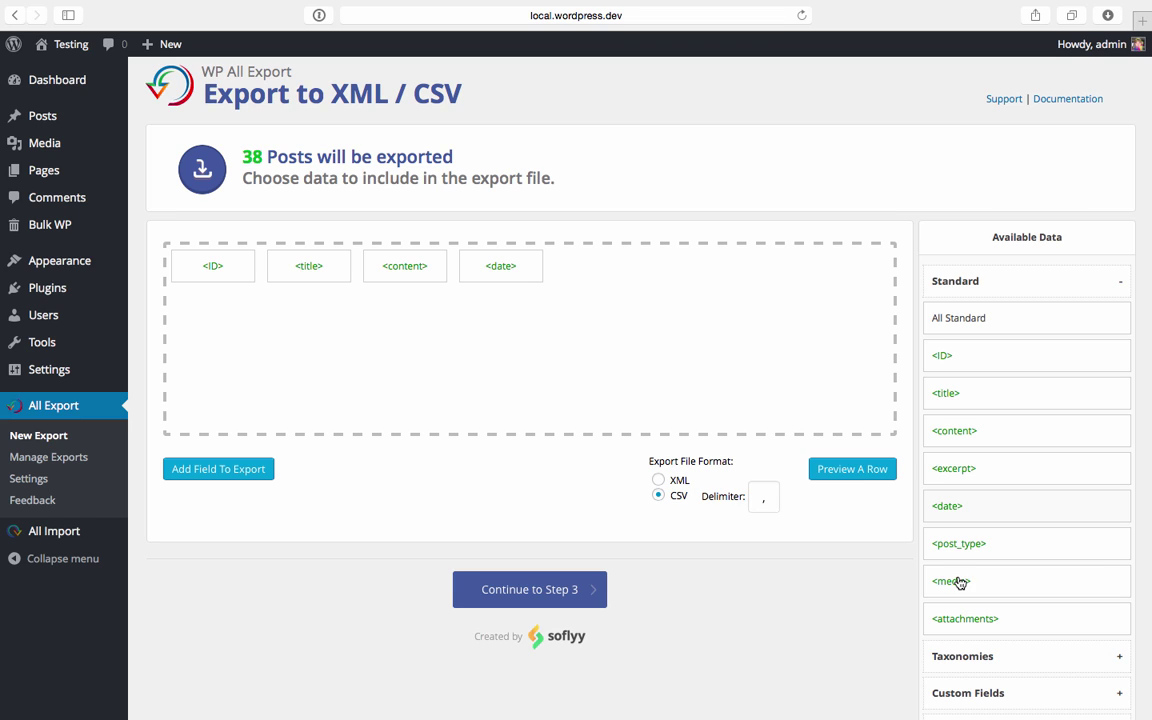
{"action": "left_click_drag", "start_coordinate": [959, 582], "coordinate": [689, 328]}
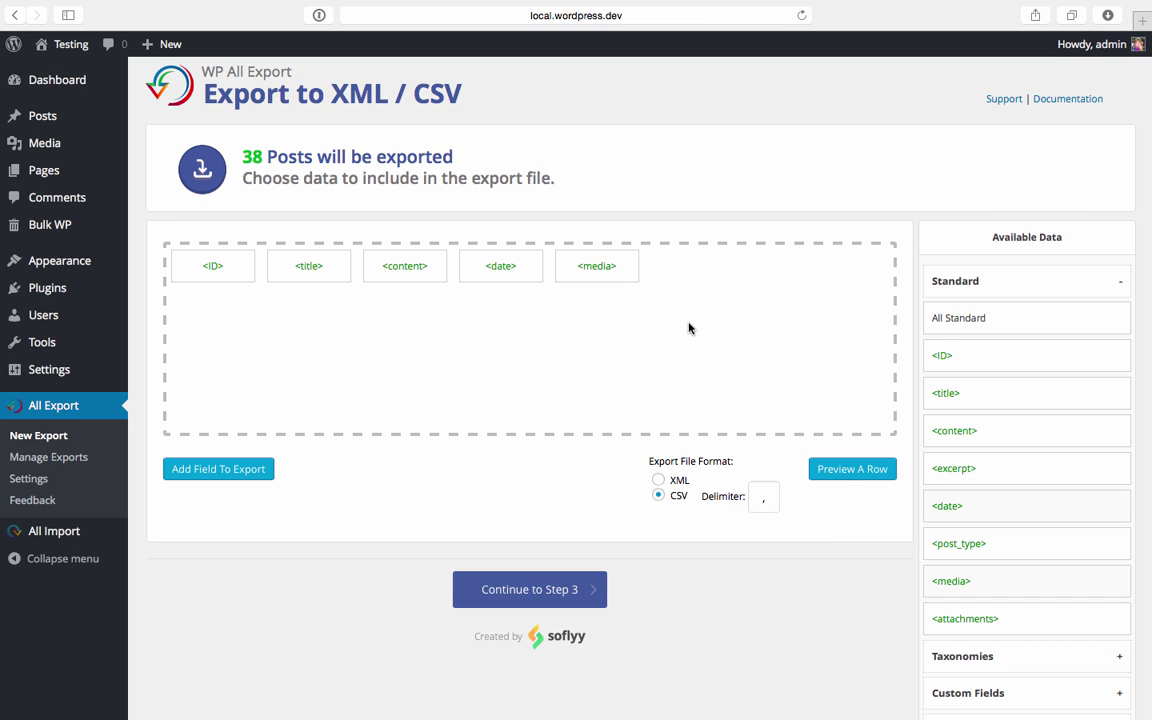
Add the category and post_tag taxonomy fields to the export layout after the media field.
{"action": "scroll", "coordinate": [803, 584], "scroll_direction": "down", "scroll_amount": 2}
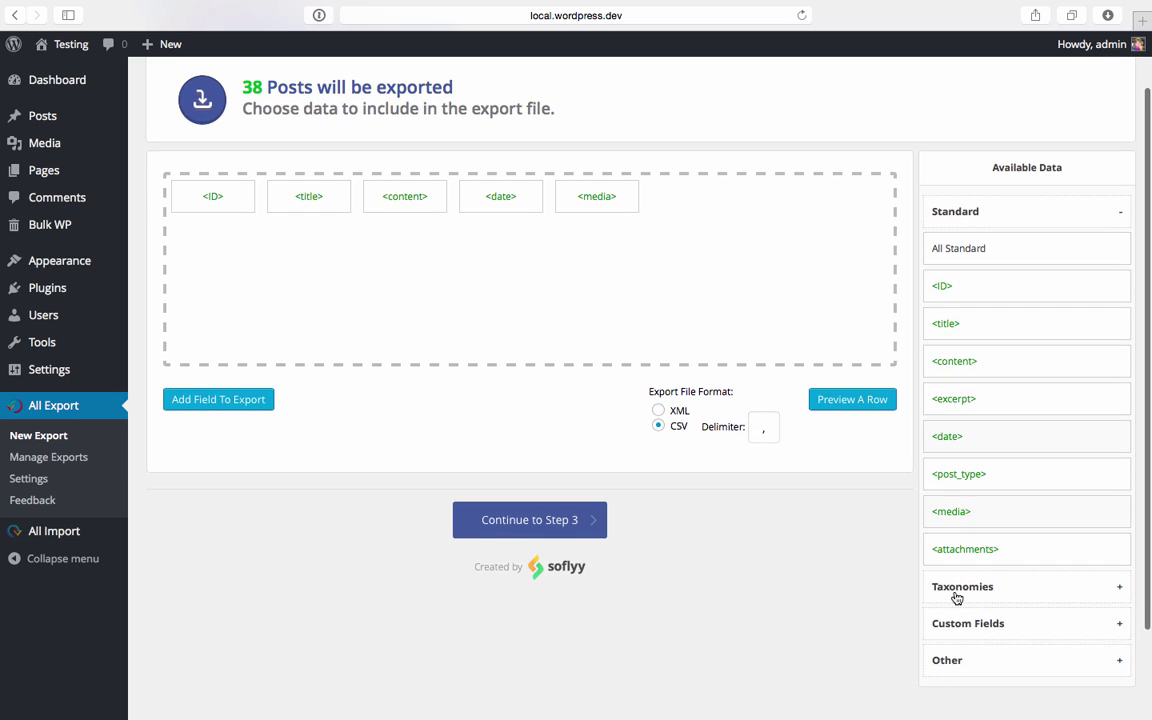
{"action": "left_click", "coordinate": [956, 595]}
{"action": "left_click_drag", "start_coordinate": [962, 667], "coordinate": [807, 355]}
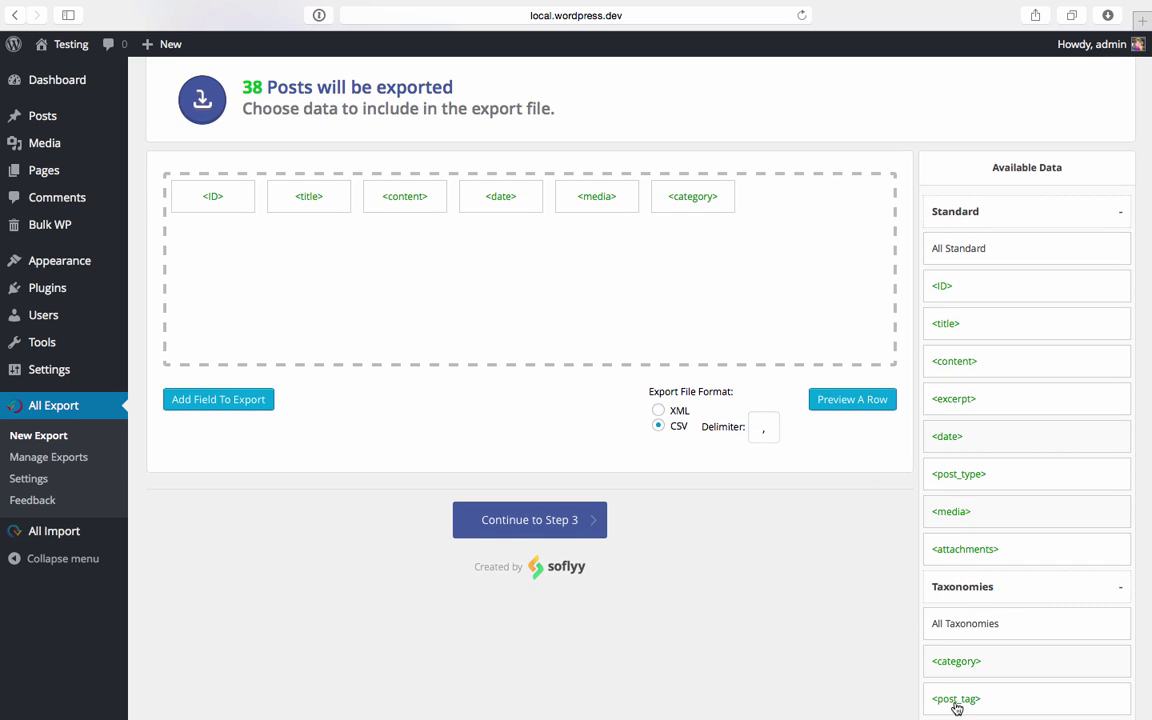
{"action": "left_click_drag", "start_coordinate": [958, 700], "coordinate": [805, 255]}
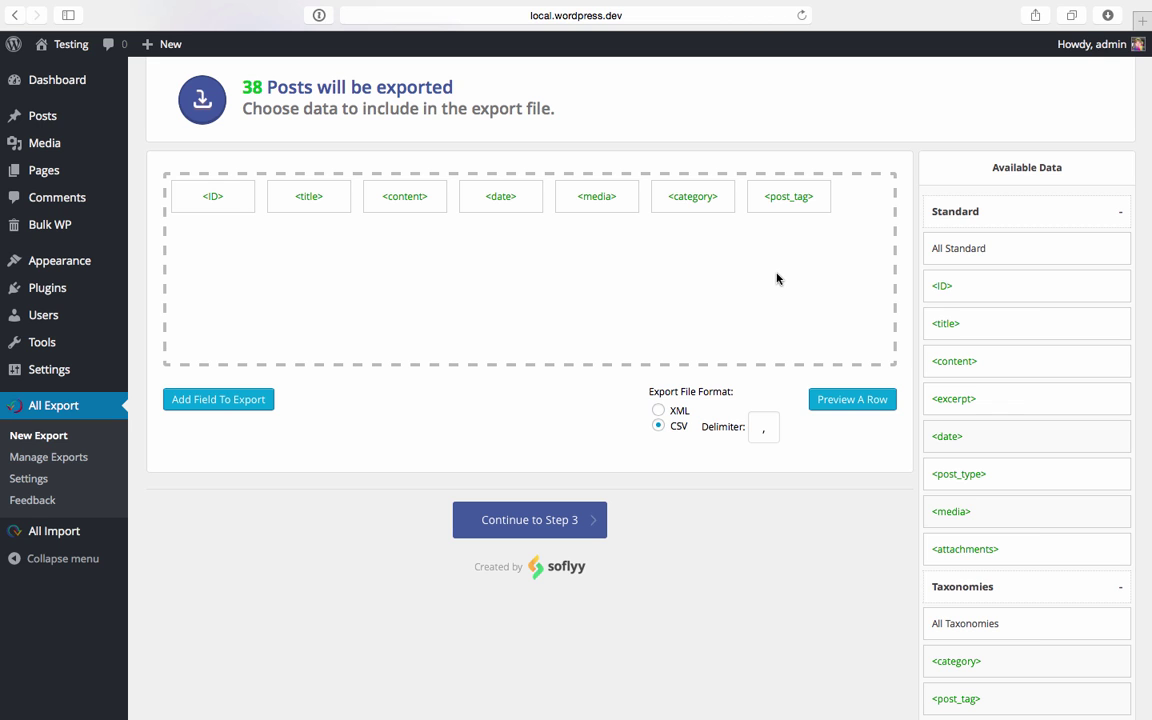
Rename the date field's column in the exported file to "post date" and save the field.
{"action": "left_click", "coordinate": [498, 199]}
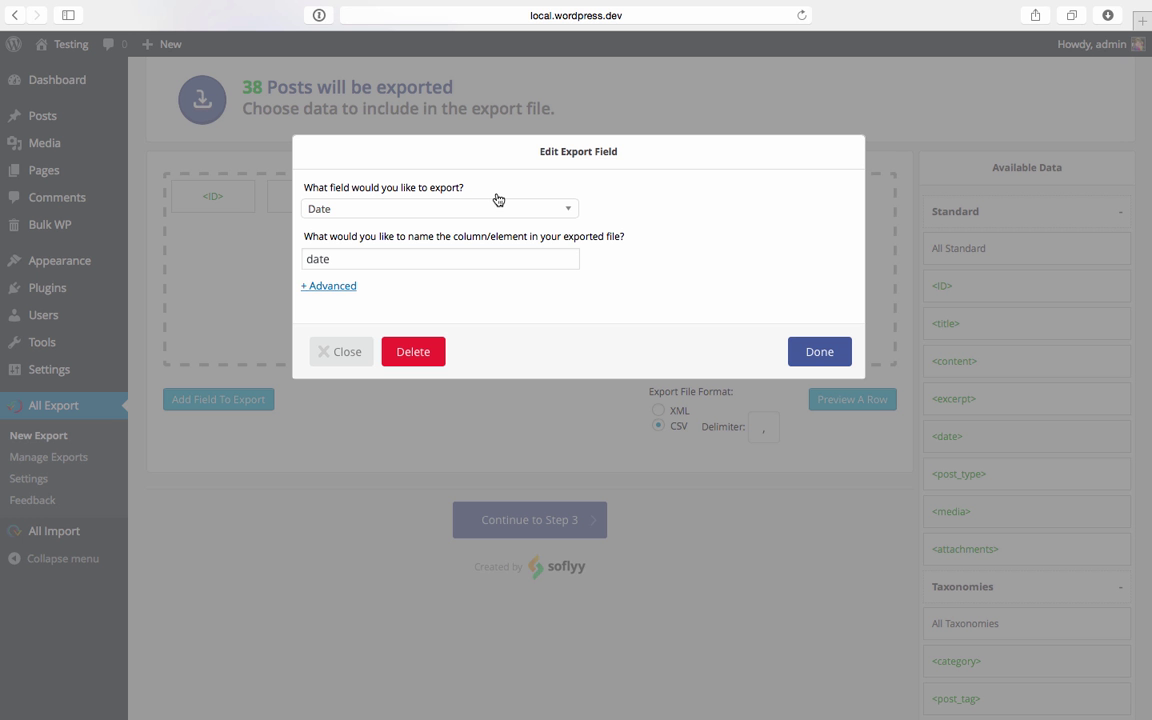
{"action": "double_click", "coordinate": [350, 258]}
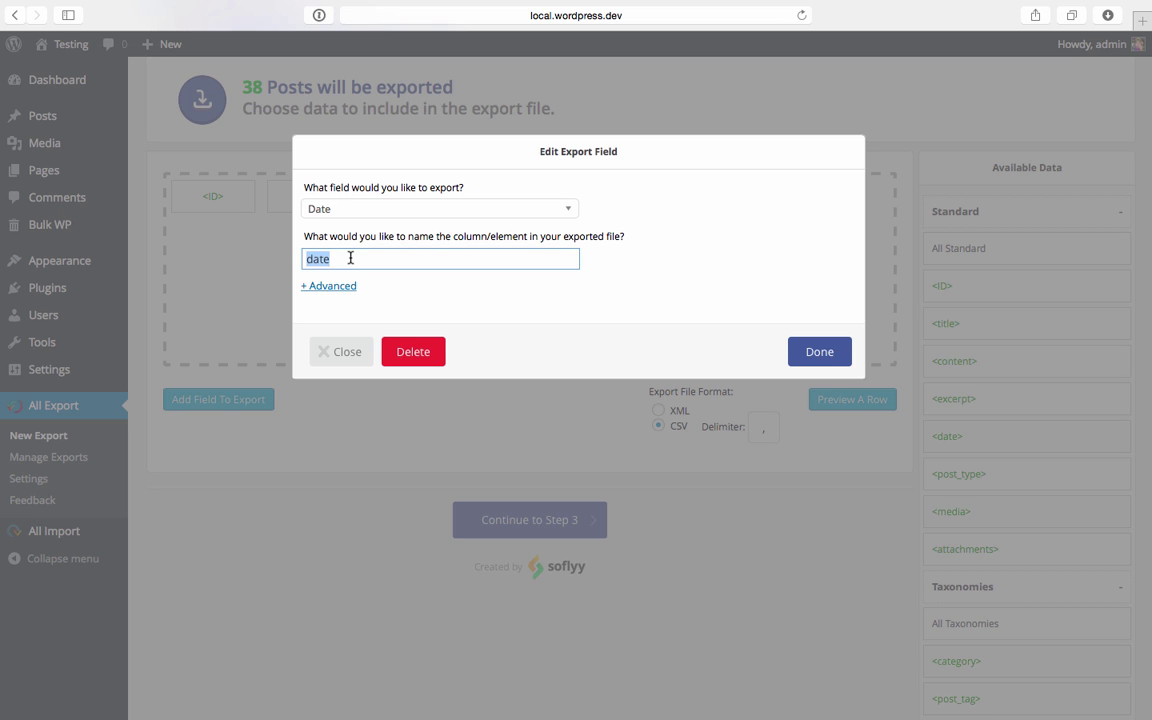
{"action": "key", "text": "Left"}
{"action": "type", "text": "post"}
{"action": "left_click", "coordinate": [822, 351]}
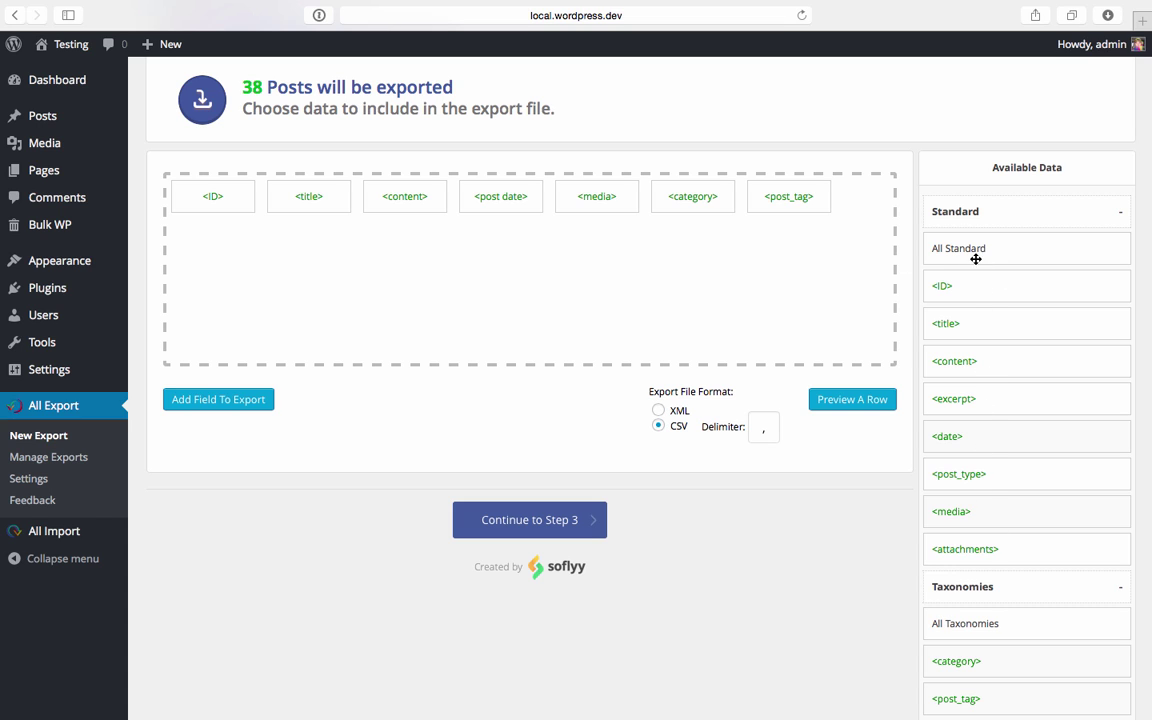
{"action": "left_click", "coordinate": [222, 401]}
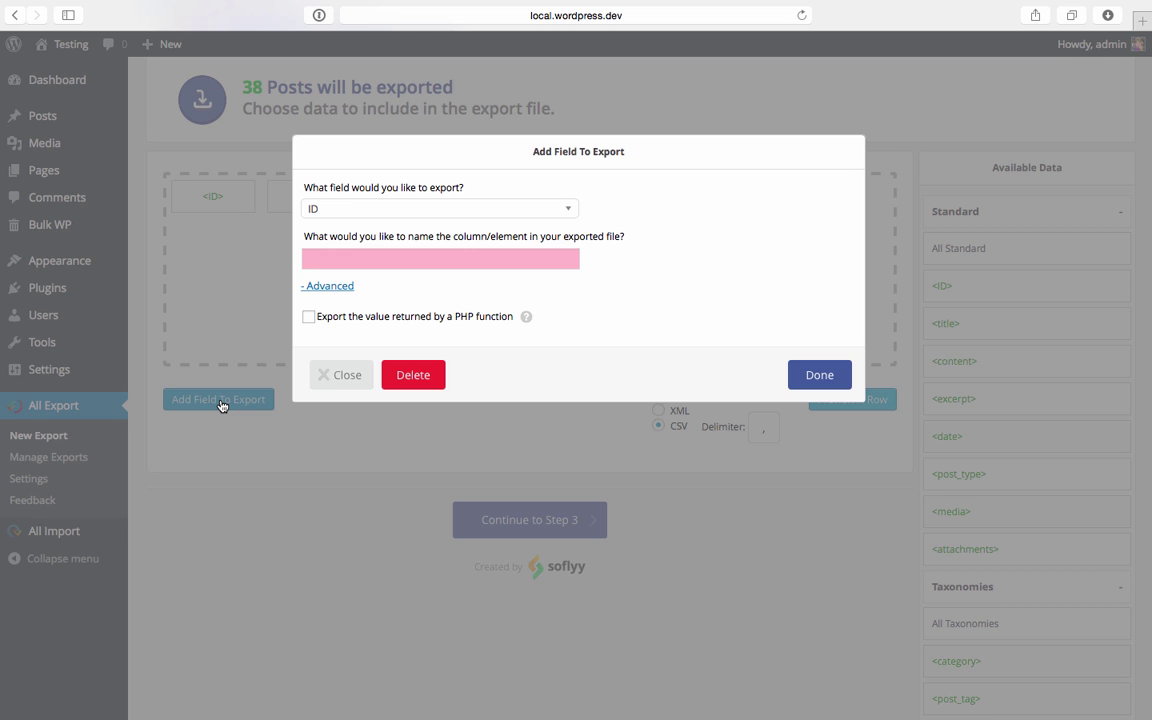
{"action": "left_click", "coordinate": [363, 204]}
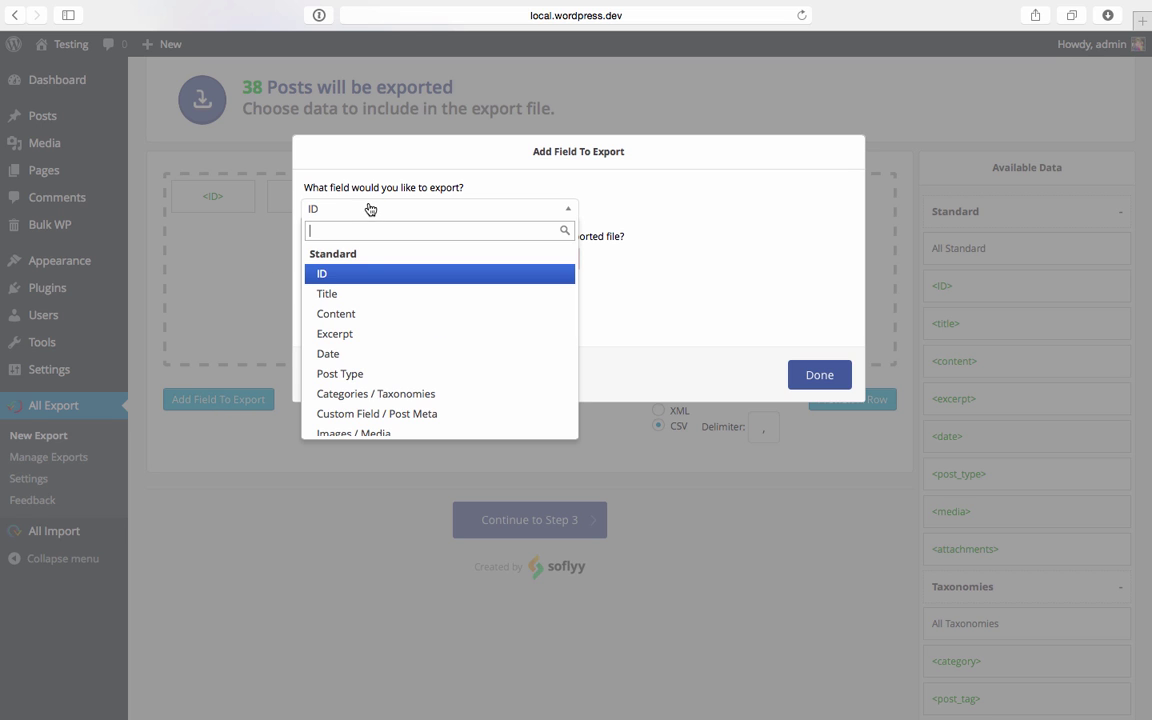
{"action": "scroll", "coordinate": [399, 352], "scroll_direction": "down", "scroll_amount": 5}
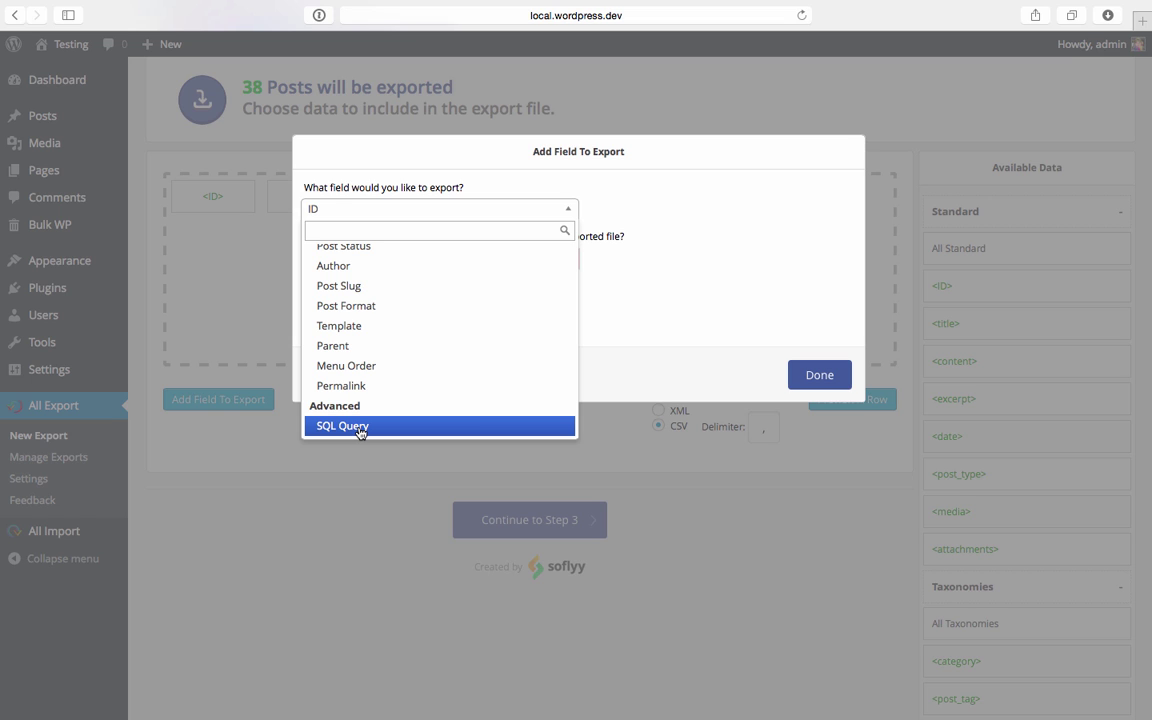
{"action": "left_click", "coordinate": [360, 428]}
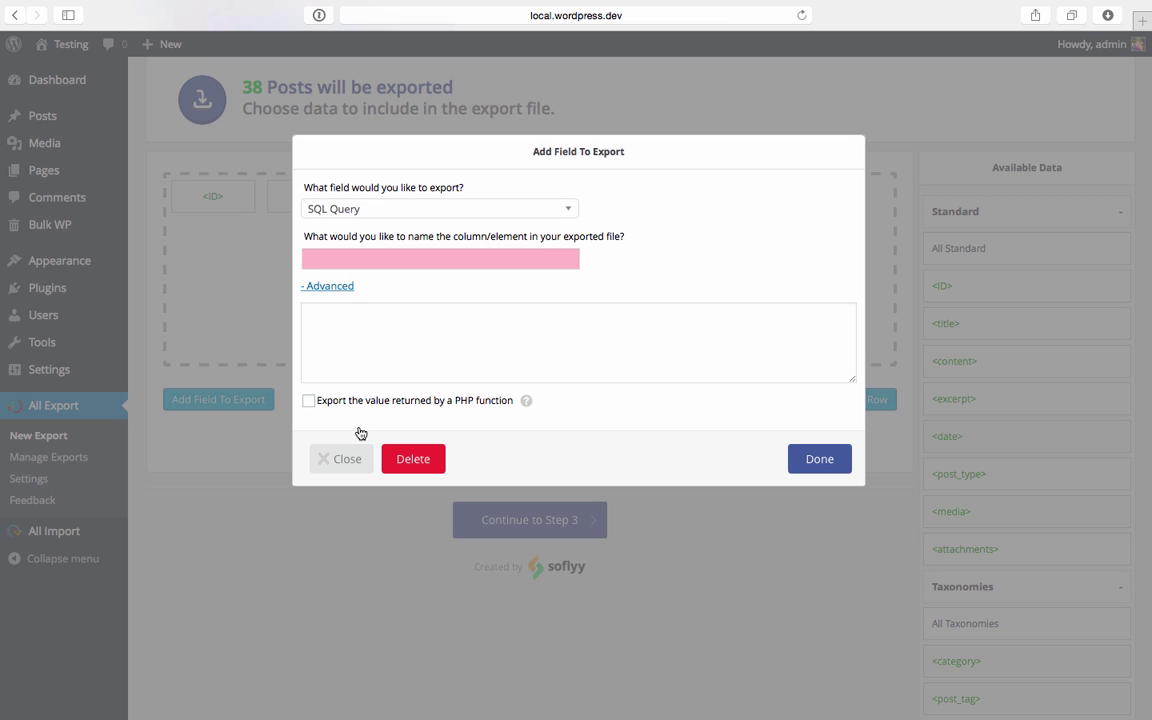
{"action": "left_click", "coordinate": [464, 259]}
{"action": "type", "text": "sql"}
{"action": "left_click", "coordinate": [471, 340]}
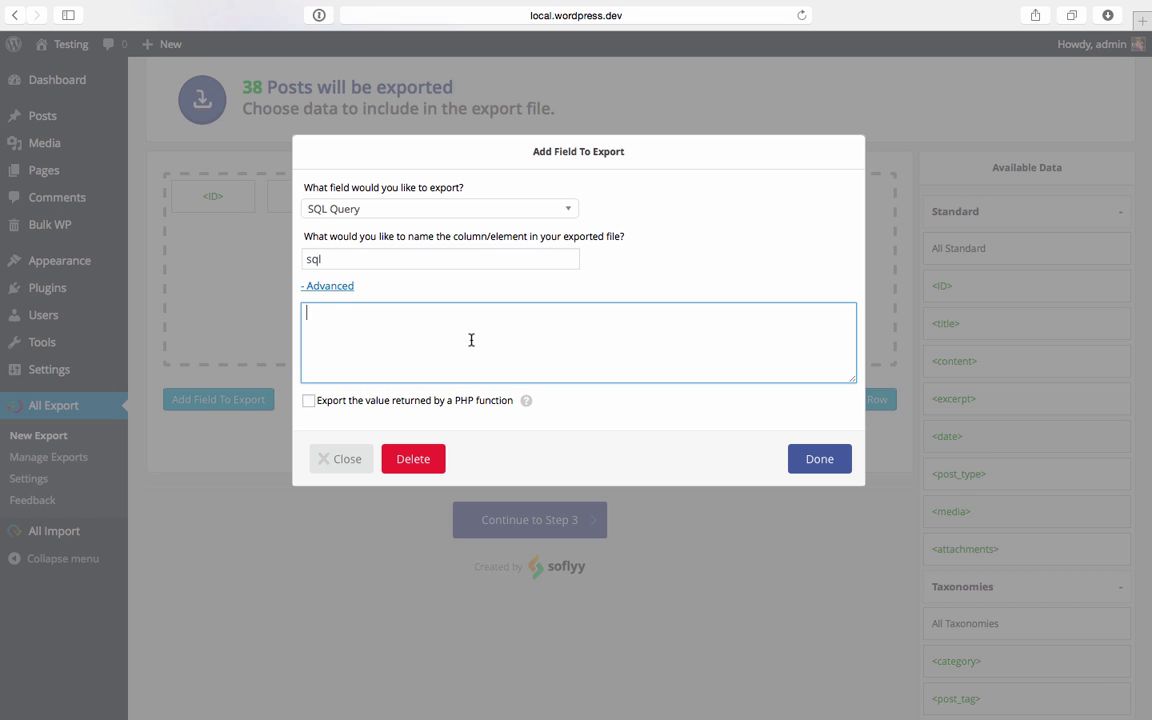
{"action": "left_click", "coordinate": [308, 401]}
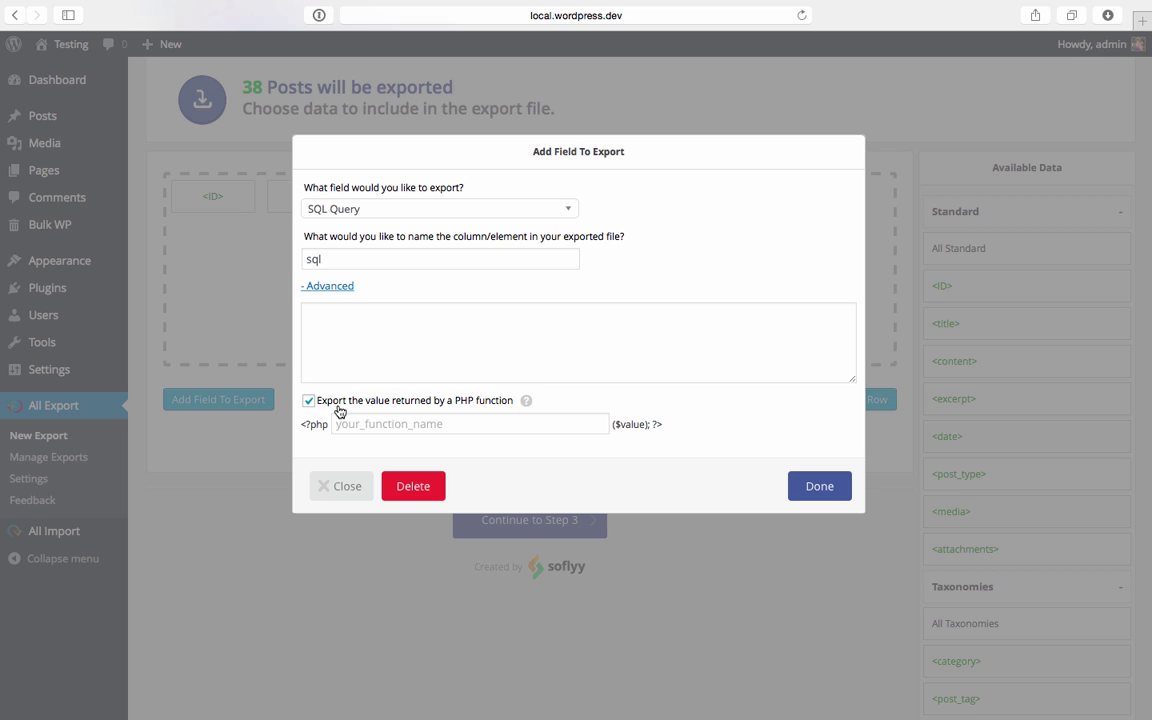
{"action": "left_click", "coordinate": [456, 427]}
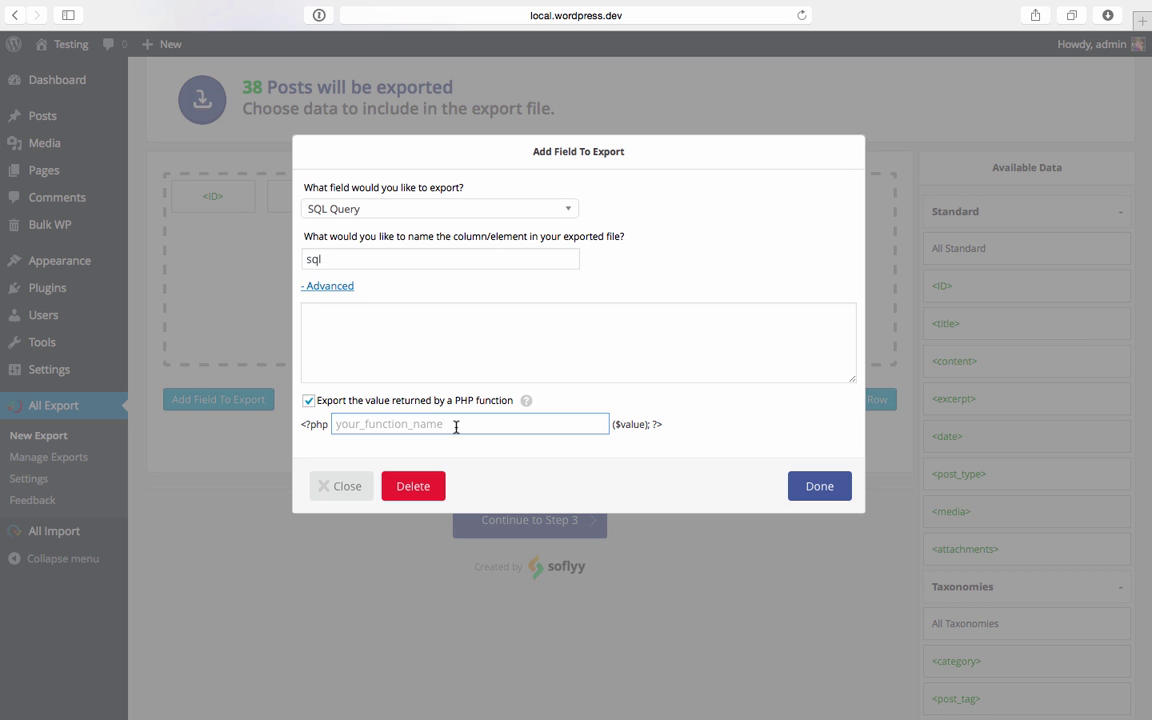
{"action": "left_click", "coordinate": [345, 486]}
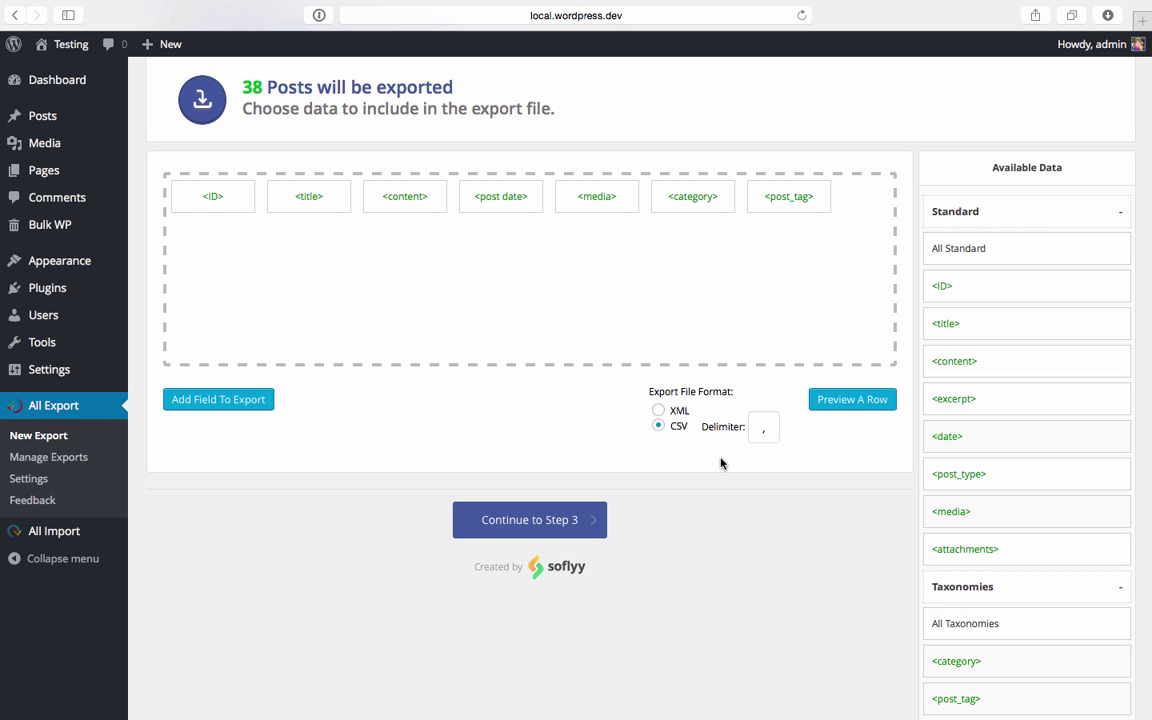
Preview a row of the export in XML format and in CSV format, leaving CSV as the file format.
{"action": "left_click", "coordinate": [659, 411]}
{"action": "left_click", "coordinate": [833, 400]}
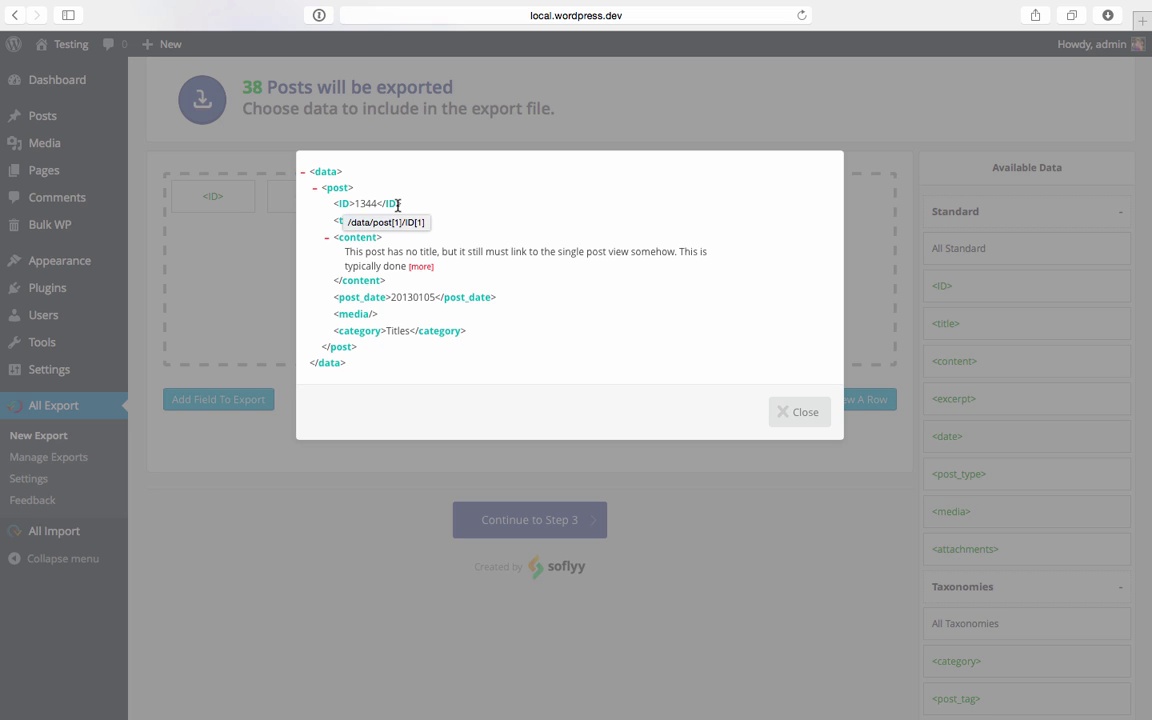
{"action": "left_click", "coordinate": [818, 425]}
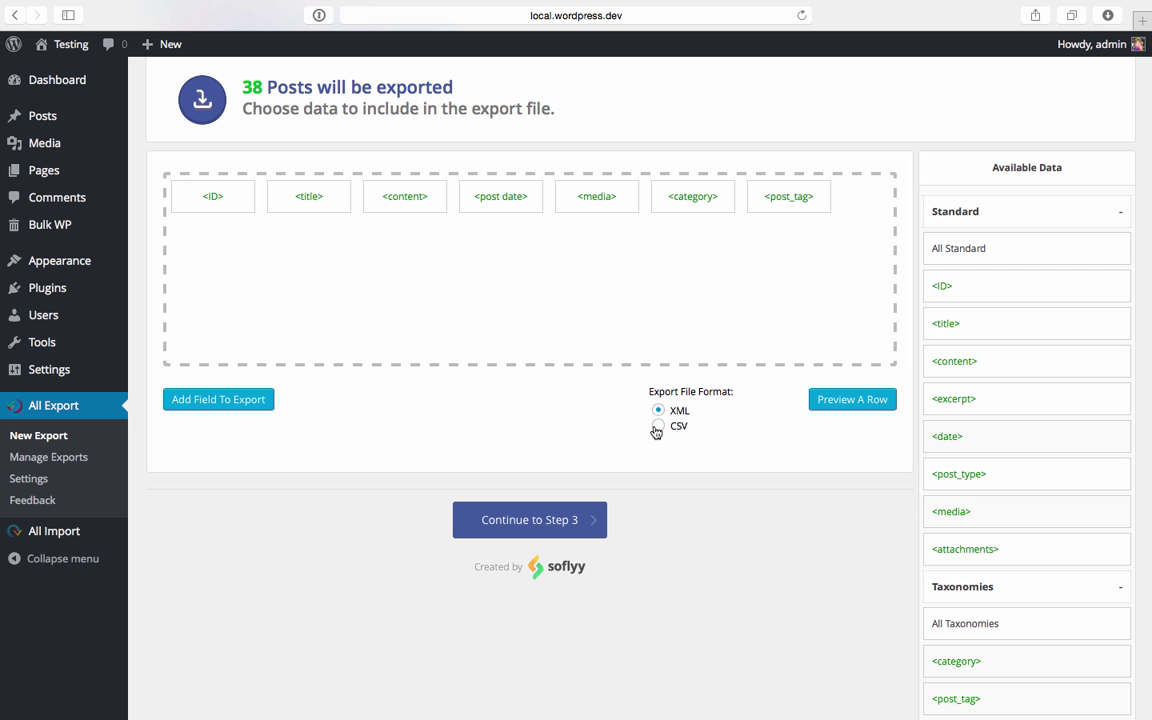
{"action": "left_click", "coordinate": [658, 426]}
{"action": "left_click", "coordinate": [832, 405]}
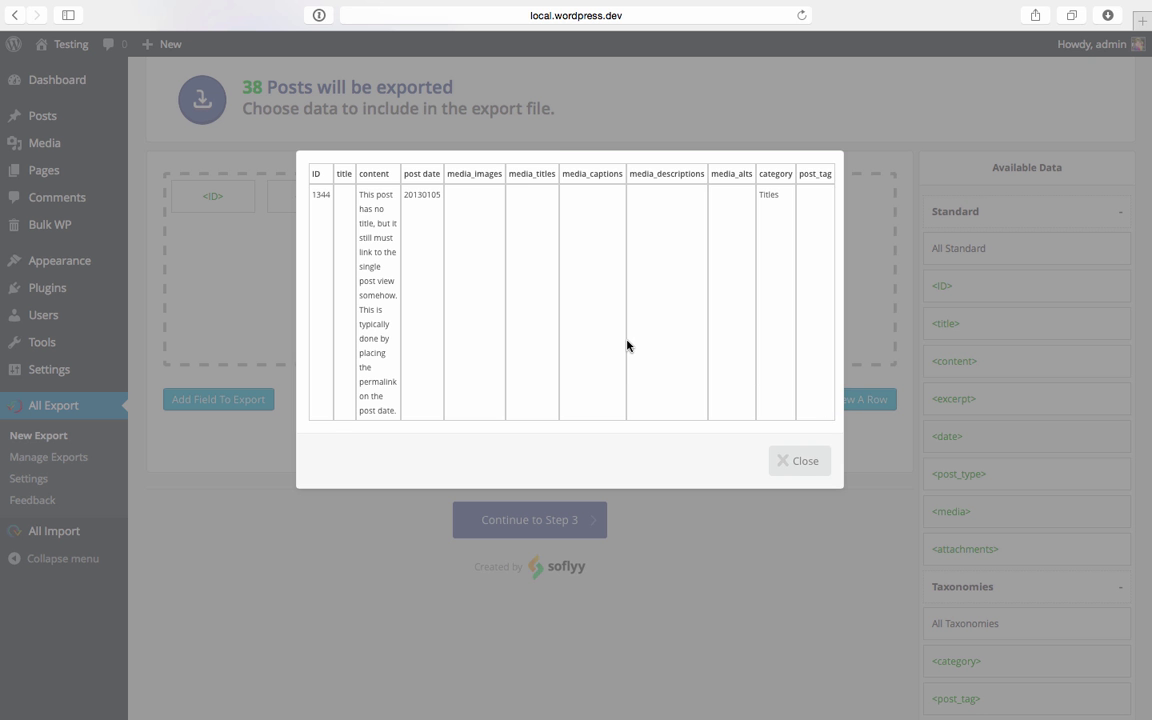
{"action": "left_click", "coordinate": [782, 463]}
Continue to step 3 and run the export with the default advanced settings.
{"action": "left_click", "coordinate": [589, 526]}
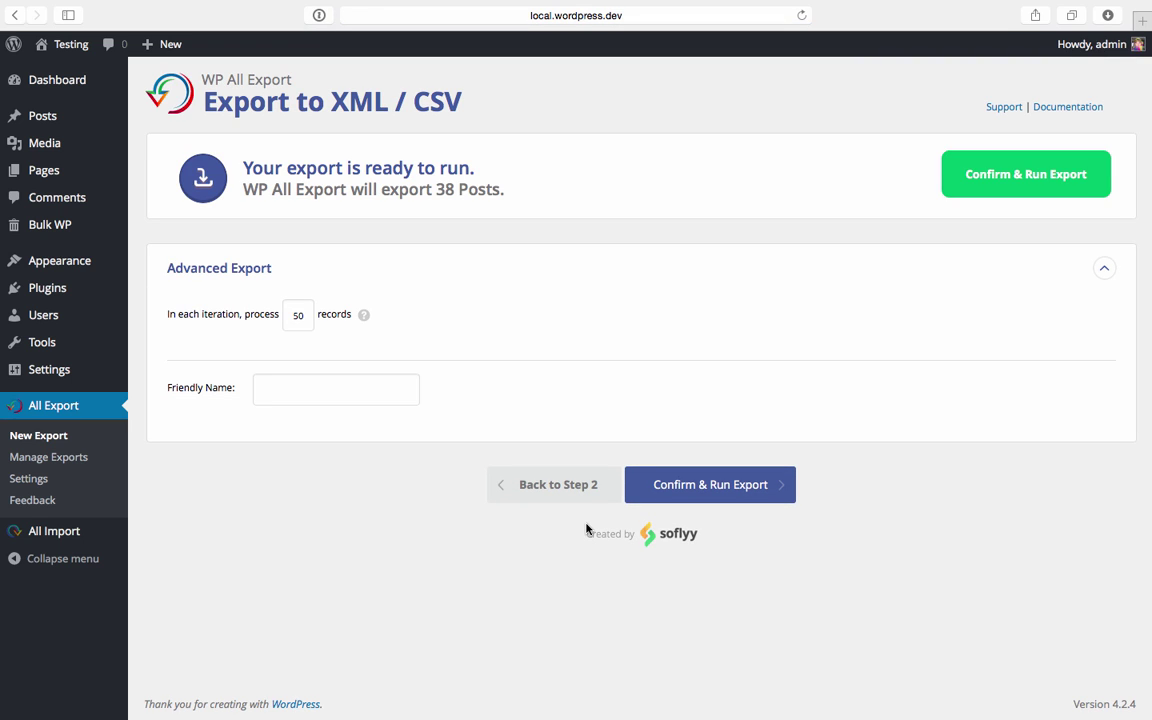
{"action": "left_click", "coordinate": [967, 172]}
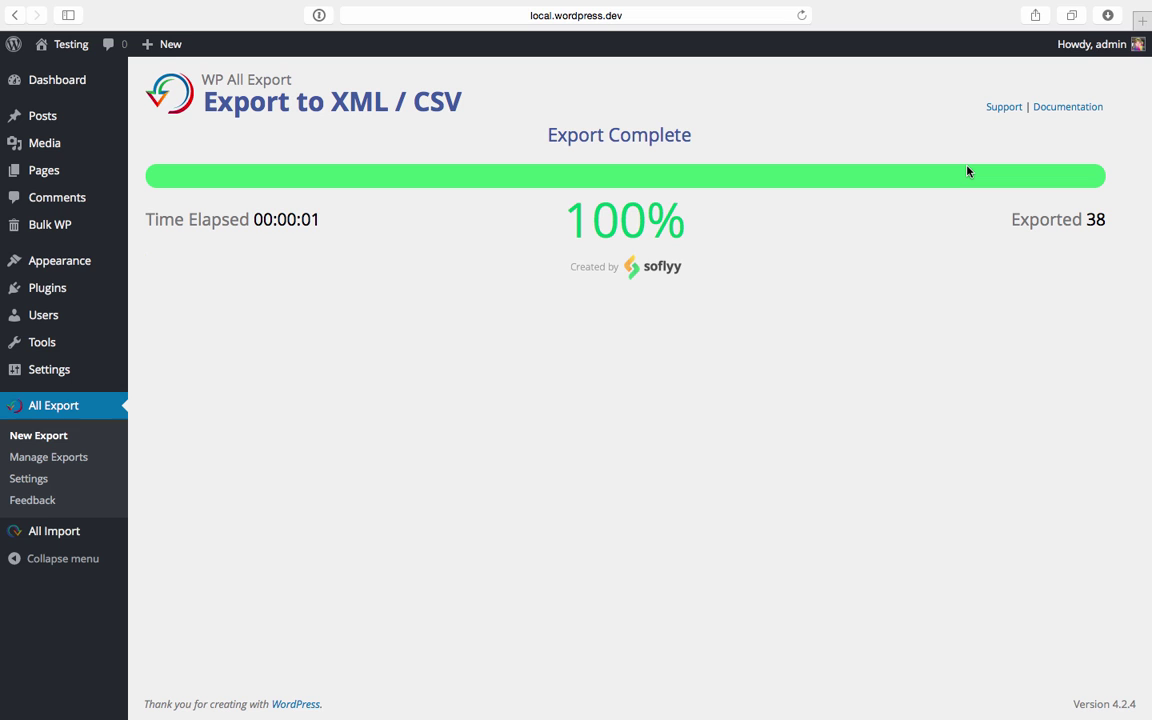
Download the exported data file and switch to the Downloads folder in Finder.
{"action": "right_click", "coordinate": [620, 340]}
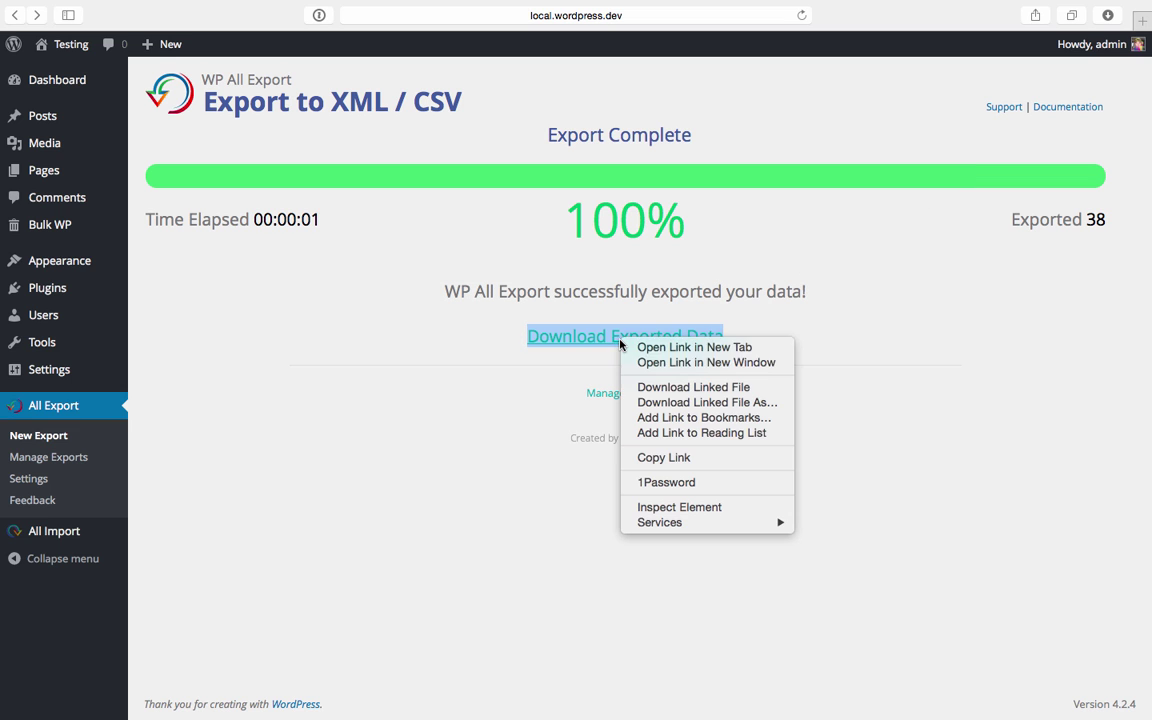
{"action": "left_click", "coordinate": [652, 387]}
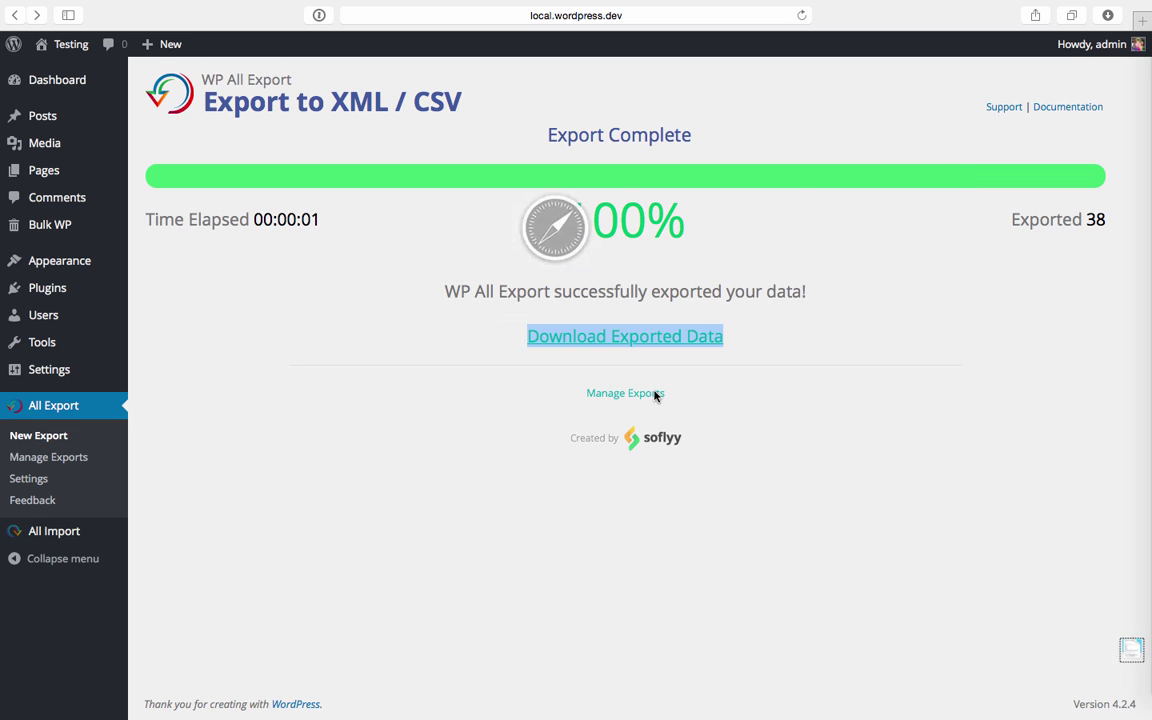
{"action": "left_click", "coordinate": [622, 371]}
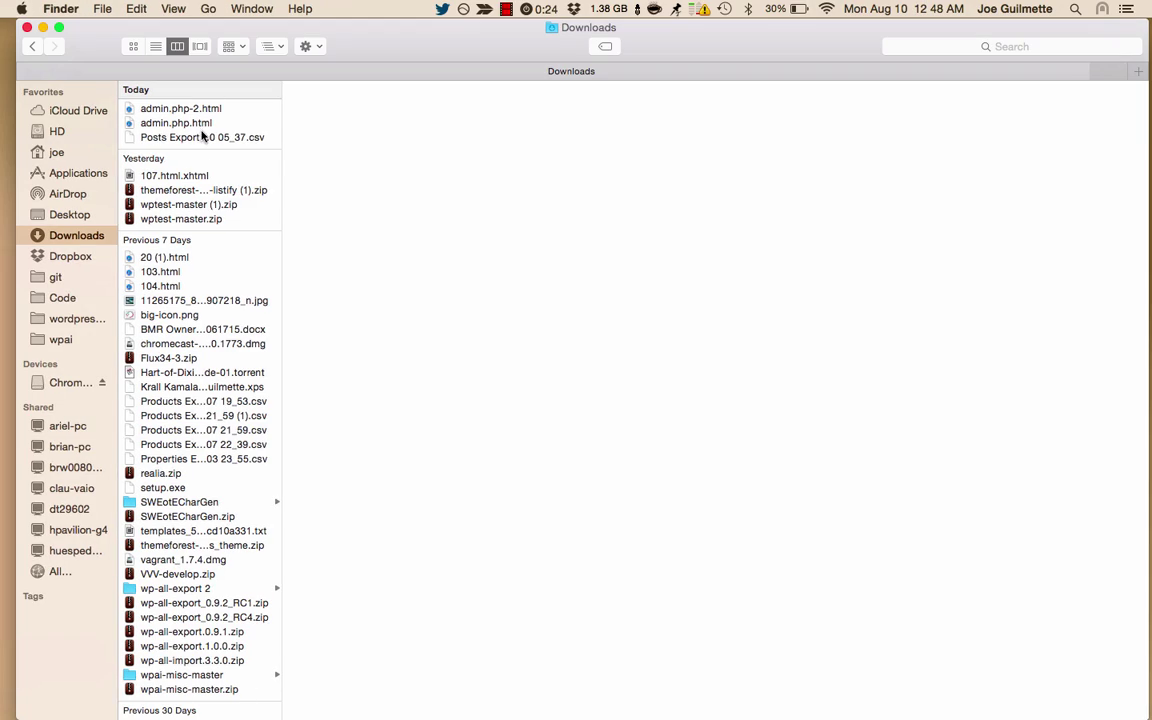
Open the newly downloaded posts export CSV in Numbers and look through all of its rows.
{"action": "right_click", "coordinate": [190, 137]}
{"action": "mouse_move", "coordinate": [257, 154]}
{"action": "left_click", "coordinate": [617, 224]}
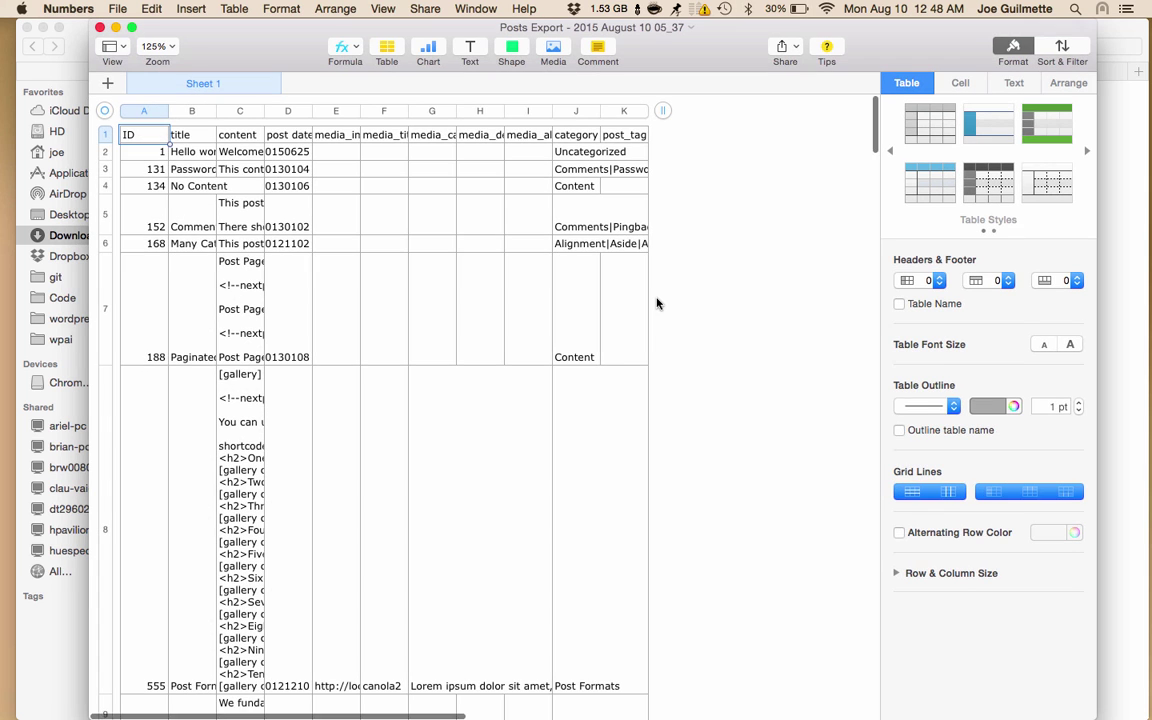
{"action": "scroll", "coordinate": [447, 540], "scroll_direction": "down", "scroll_amount": 15}
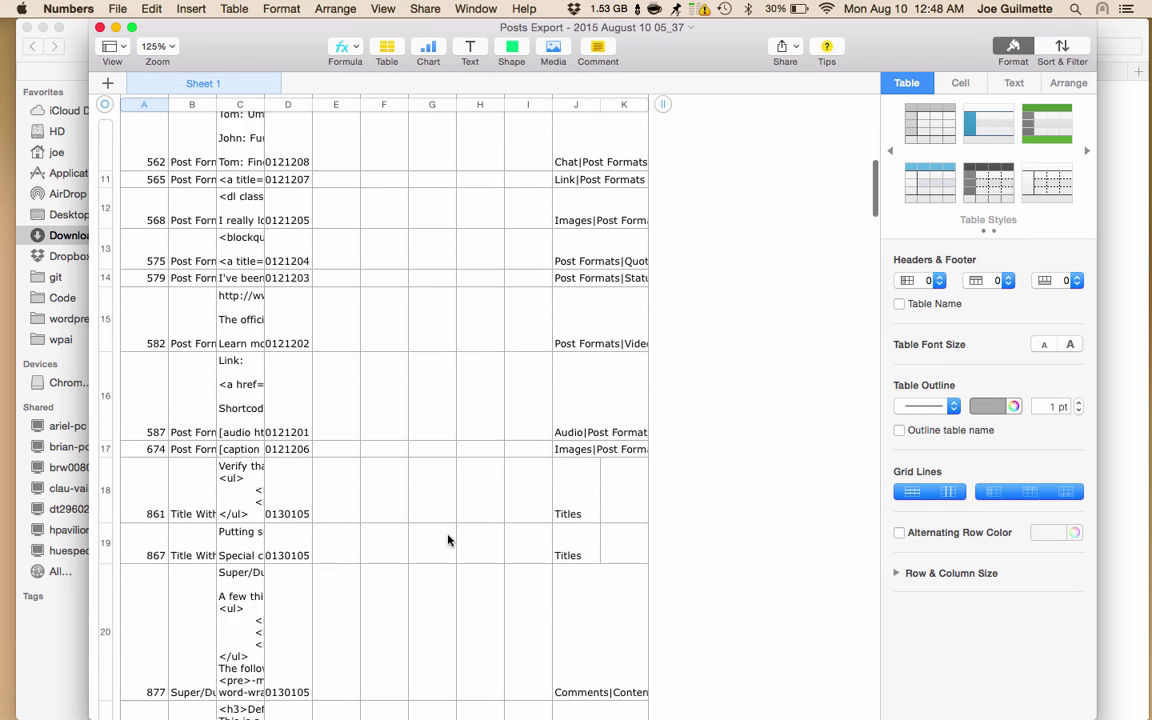
{"action": "scroll", "coordinate": [447, 540], "scroll_direction": "down", "scroll_amount": 10}
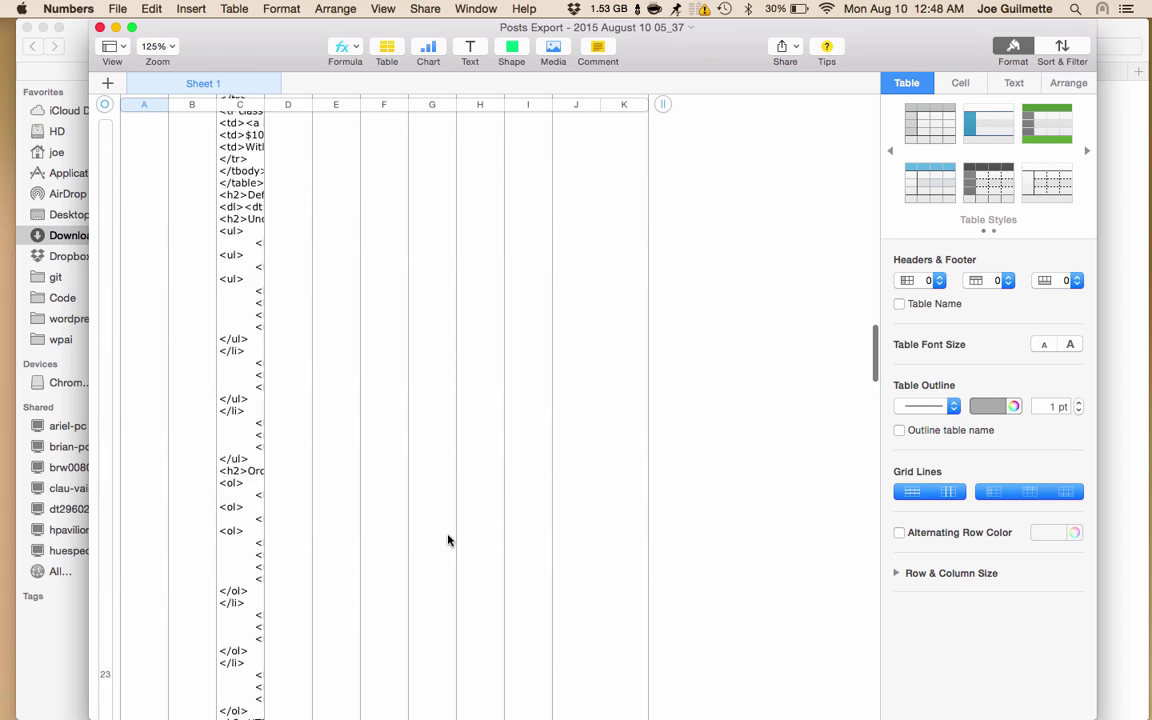
{"action": "scroll", "coordinate": [447, 540], "scroll_direction": "down", "scroll_amount": 15}
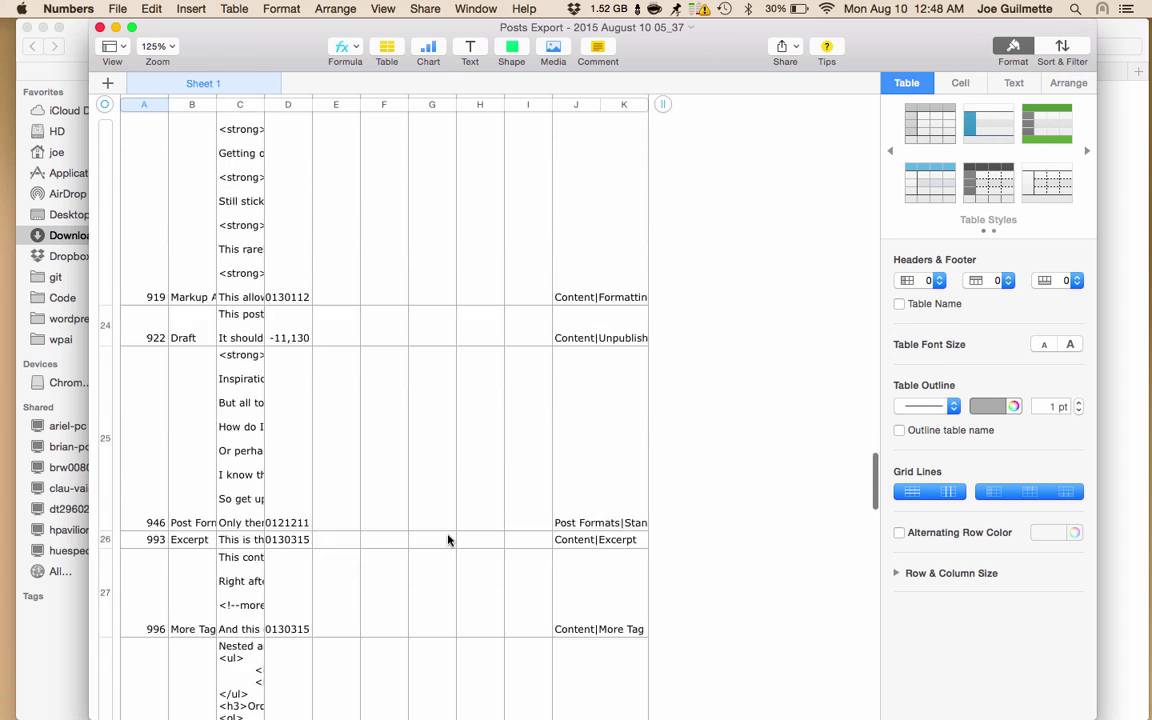
{"action": "scroll", "coordinate": [447, 540], "scroll_direction": "down", "scroll_amount": 15}
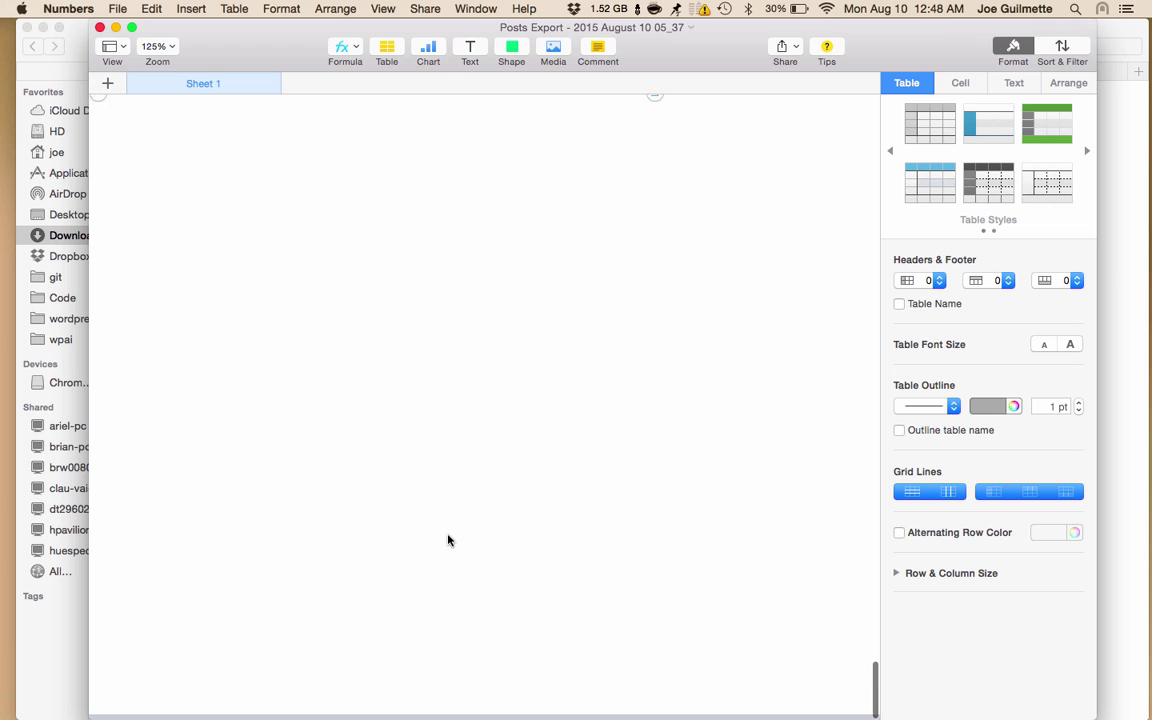
{"action": "scroll", "coordinate": [447, 540], "scroll_direction": "up", "scroll_amount": 20}
{"action": "scroll", "coordinate": [447, 540], "scroll_direction": "up", "scroll_amount": 20}
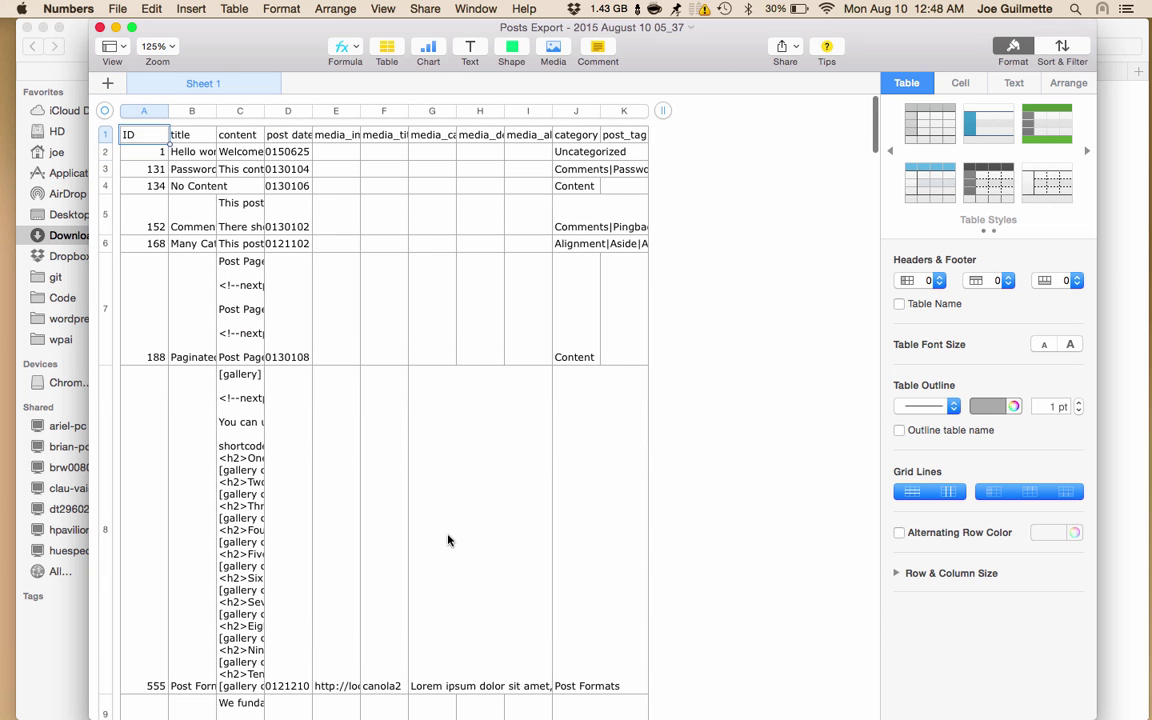
Fit the content and title columns to their text and change the first post's title to "Hello world! This is a modified test post.".
{"action": "double_click", "coordinate": [263, 110]}
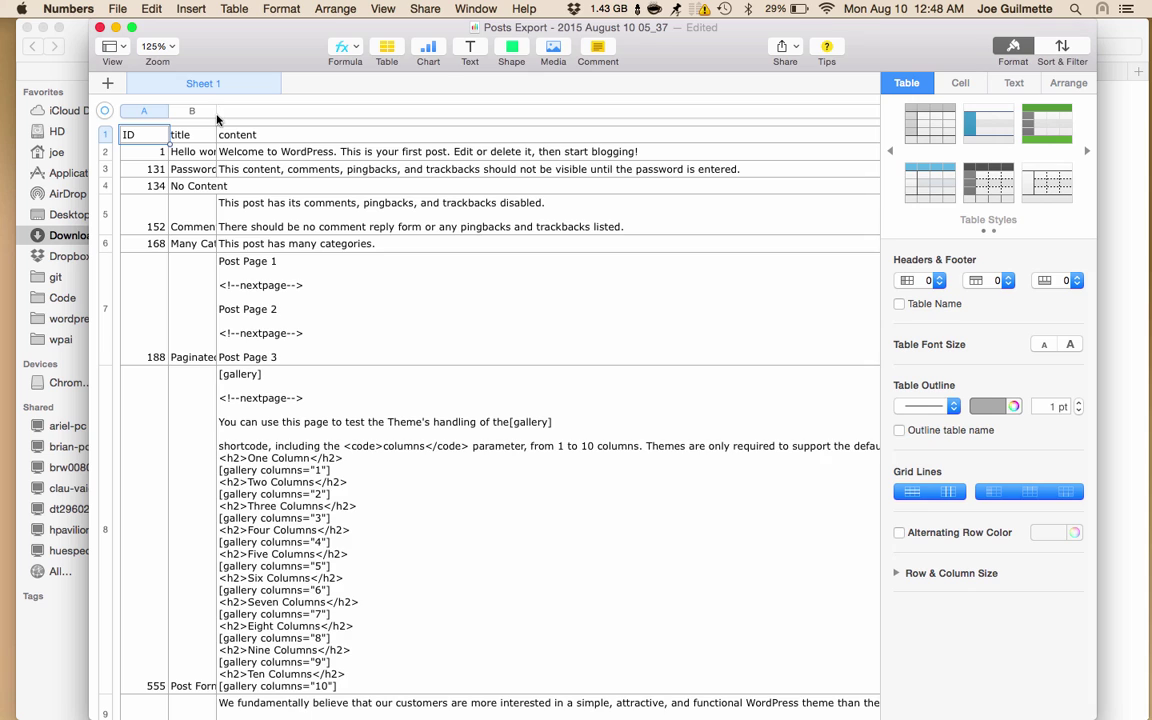
{"action": "double_click", "coordinate": [216, 111]}
{"action": "double_click", "coordinate": [228, 152]}
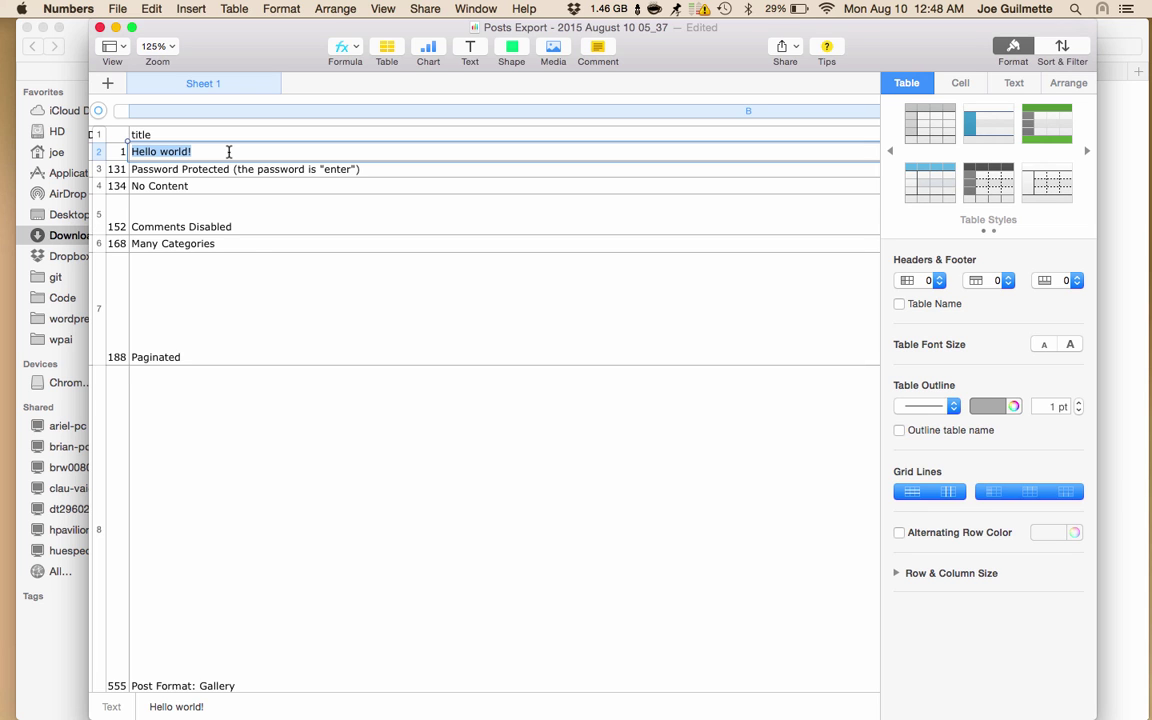
{"action": "scroll", "coordinate": [228, 152], "scroll_direction": "left", "scroll_amount": 2}
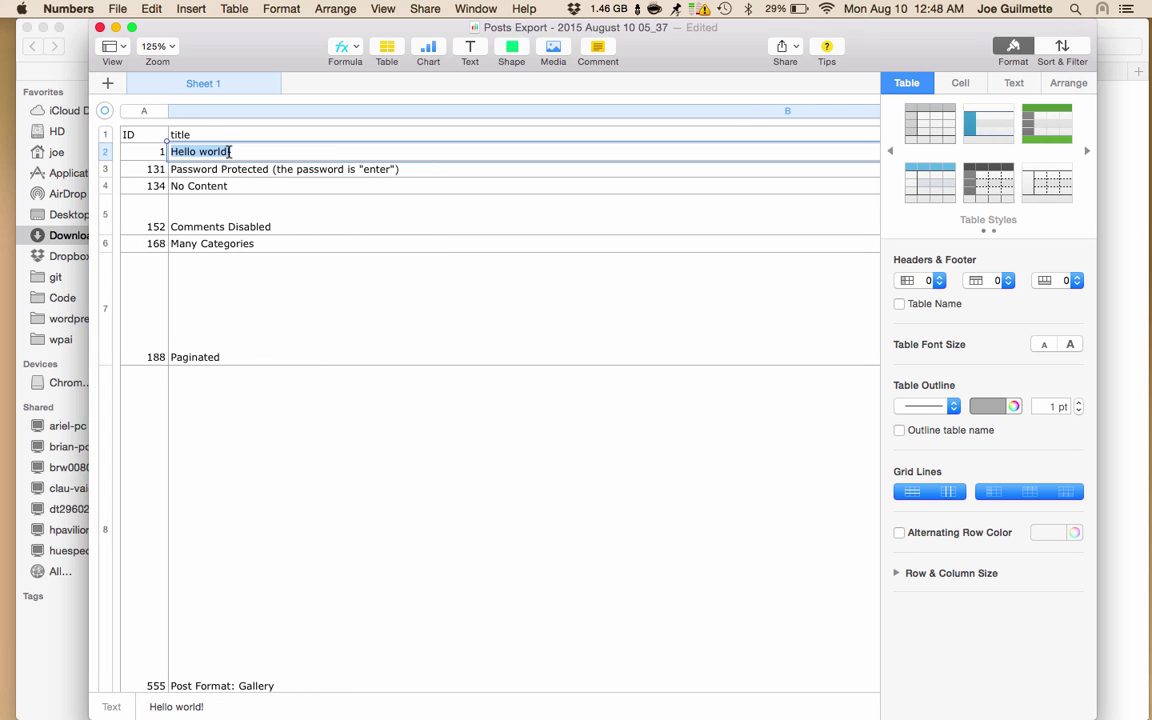
{"action": "left_click", "coordinate": [230, 152]}
{"action": "type", "text": "This is "}
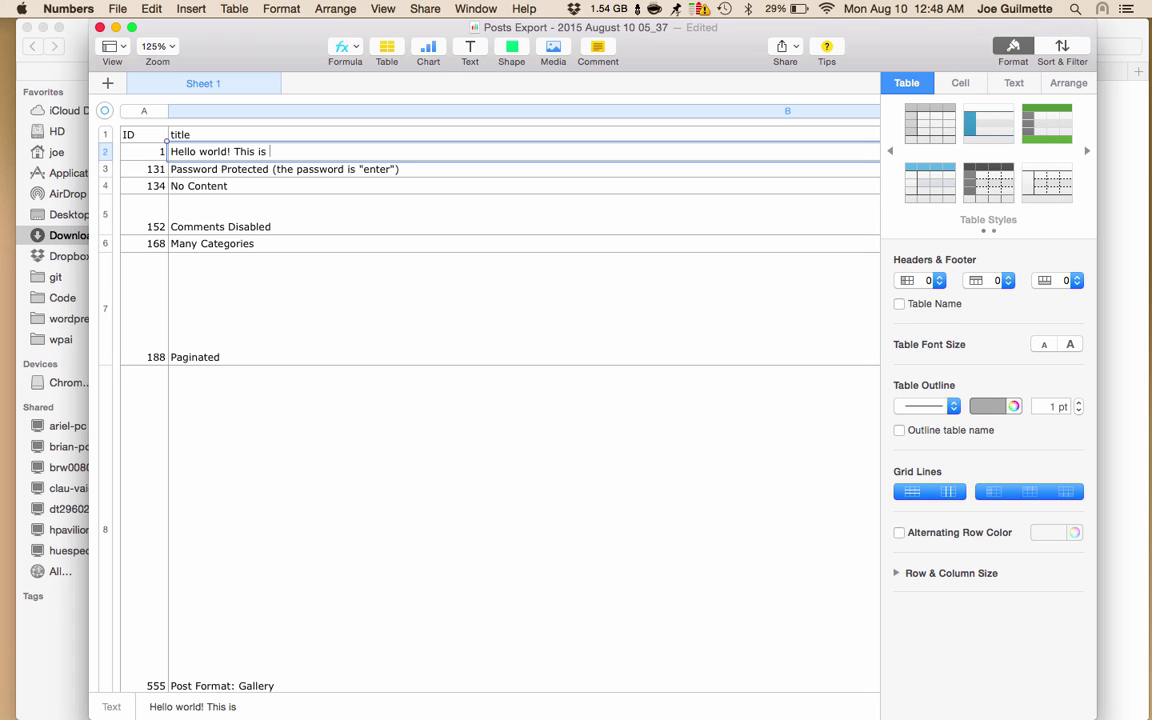
{"action": "type", "text": "a modified test "}
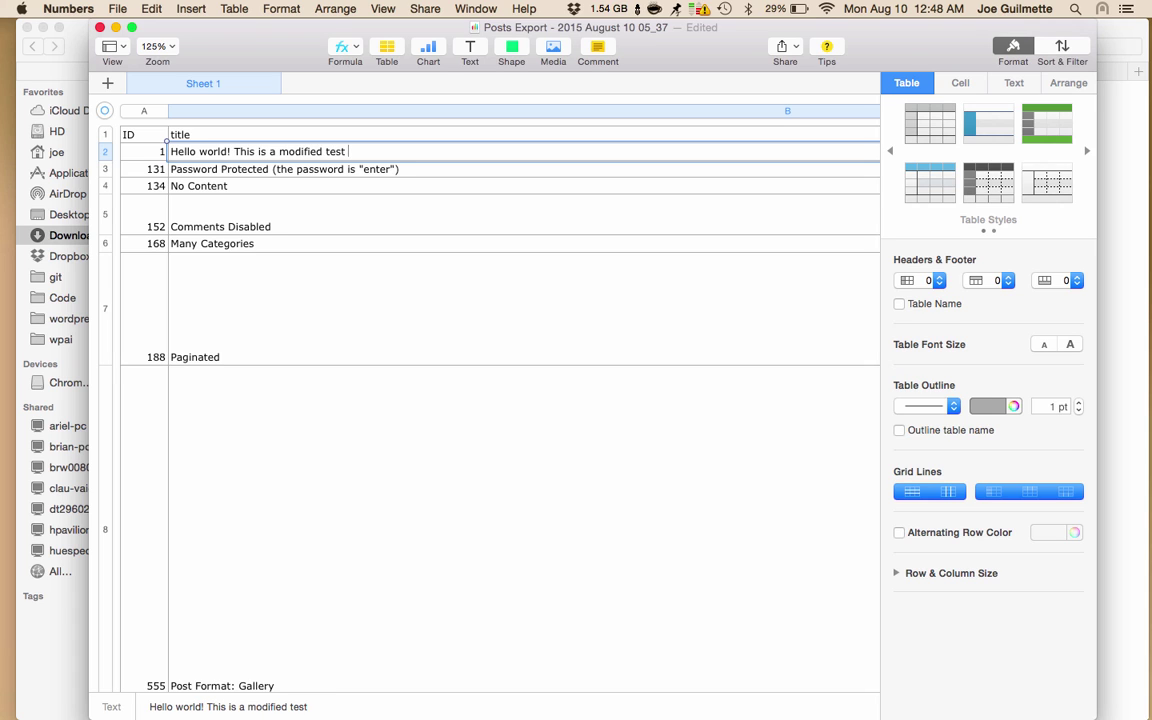
{"action": "type", "text": "pots."}
{"action": "key", "text": "BackSpace"}
{"action": "key", "text": "BackSpace"}
{"action": "key", "text": "BackSpace"}
{"action": "key", "text": "BackSpace"}
{"action": "type", "text": "post."}
Export the spreadsheet as a UTF-8 CSV to the Downloads folder, replacing the existing "Posts Export - 2015 August 10 05_37.csv".
{"action": "left_click", "coordinate": [117, 8]}
{"action": "mouse_move", "coordinate": [143, 174]}
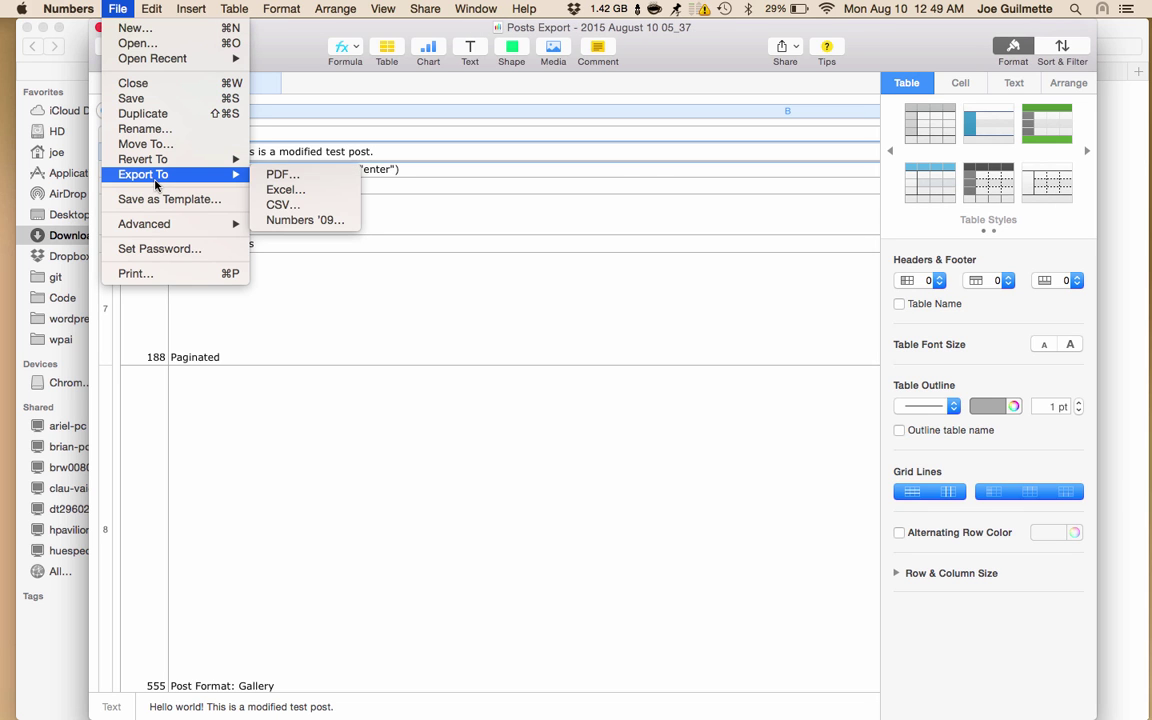
{"action": "left_click", "coordinate": [292, 205]}
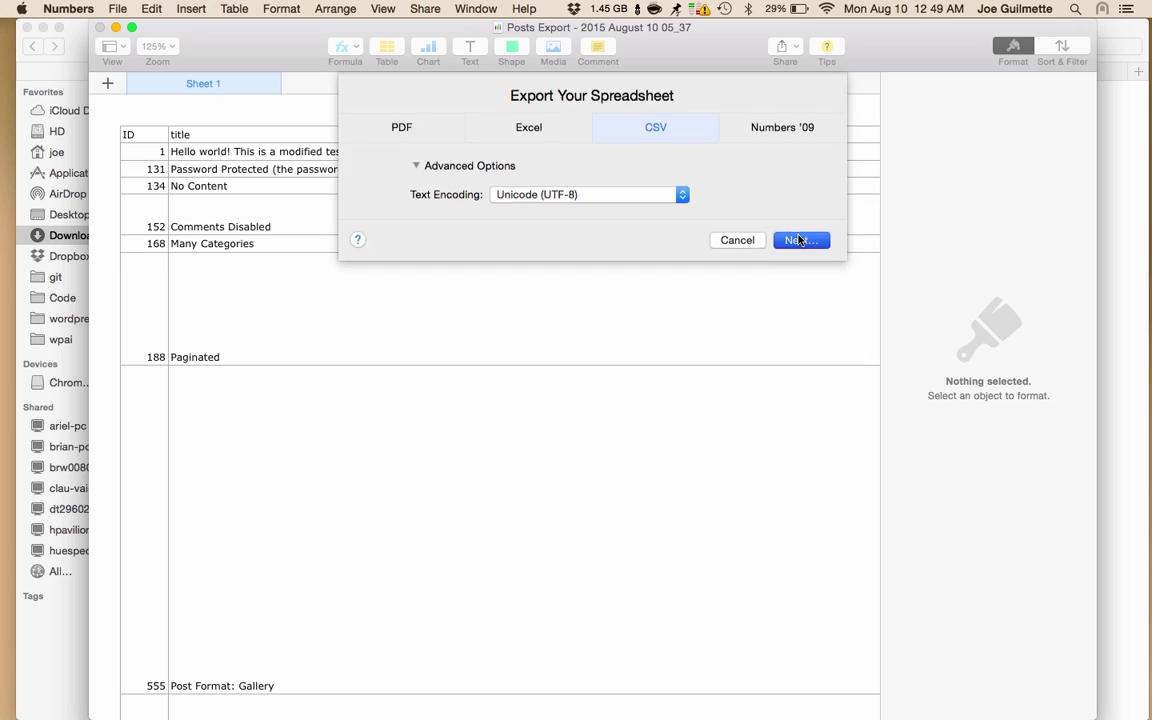
{"action": "left_click", "coordinate": [800, 240]}
{"action": "left_click", "coordinate": [841, 488]}
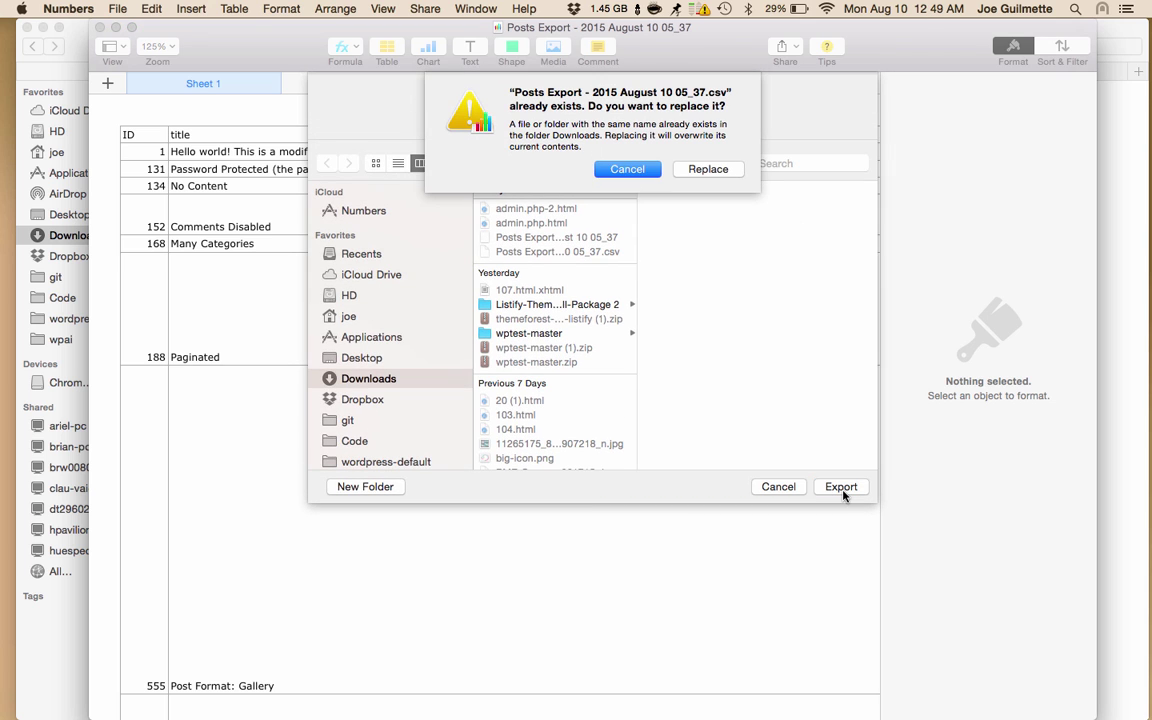
{"action": "left_click", "coordinate": [700, 170]}
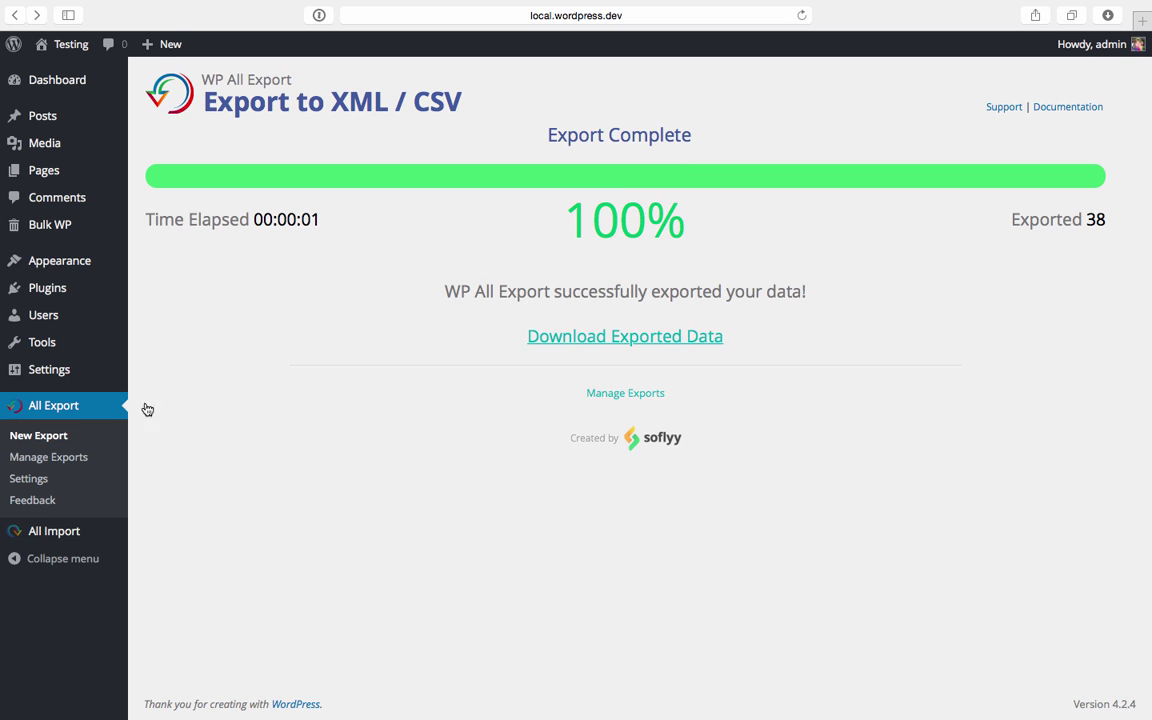
In WordPress, start importing the "Posts Export - 2015 August 10 05:37" export with WP All Import, using a file upload.
{"action": "left_click", "coordinate": [52, 458]}
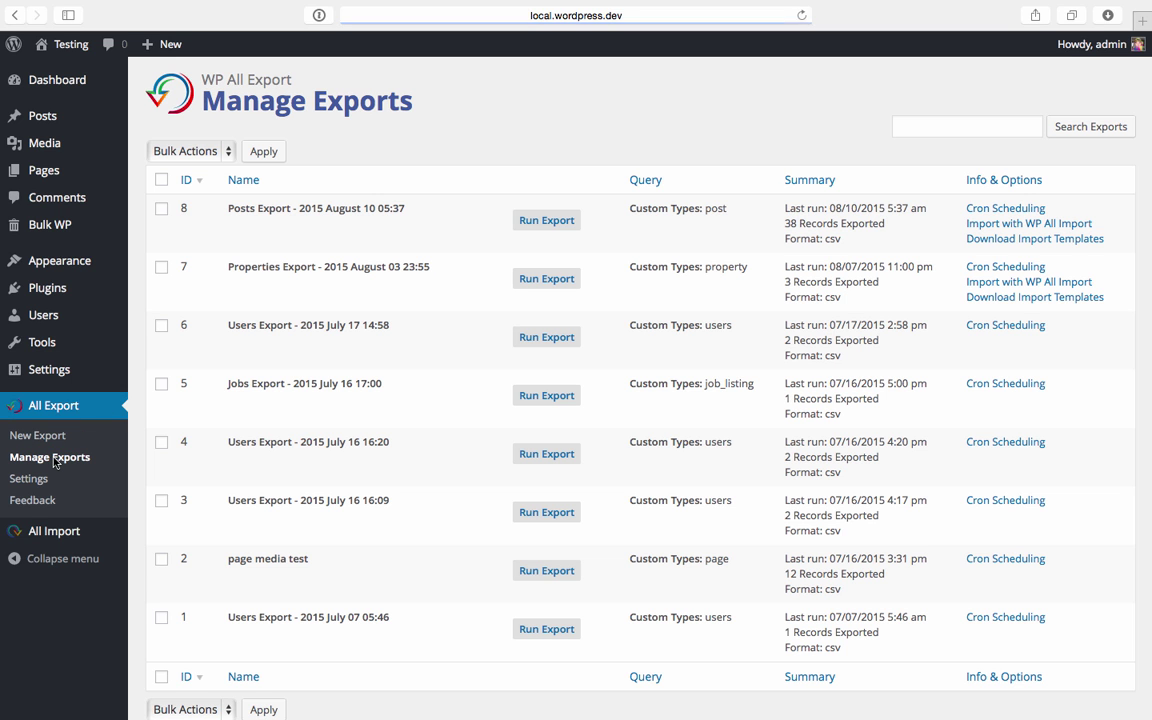
{"action": "left_click", "coordinate": [980, 226]}
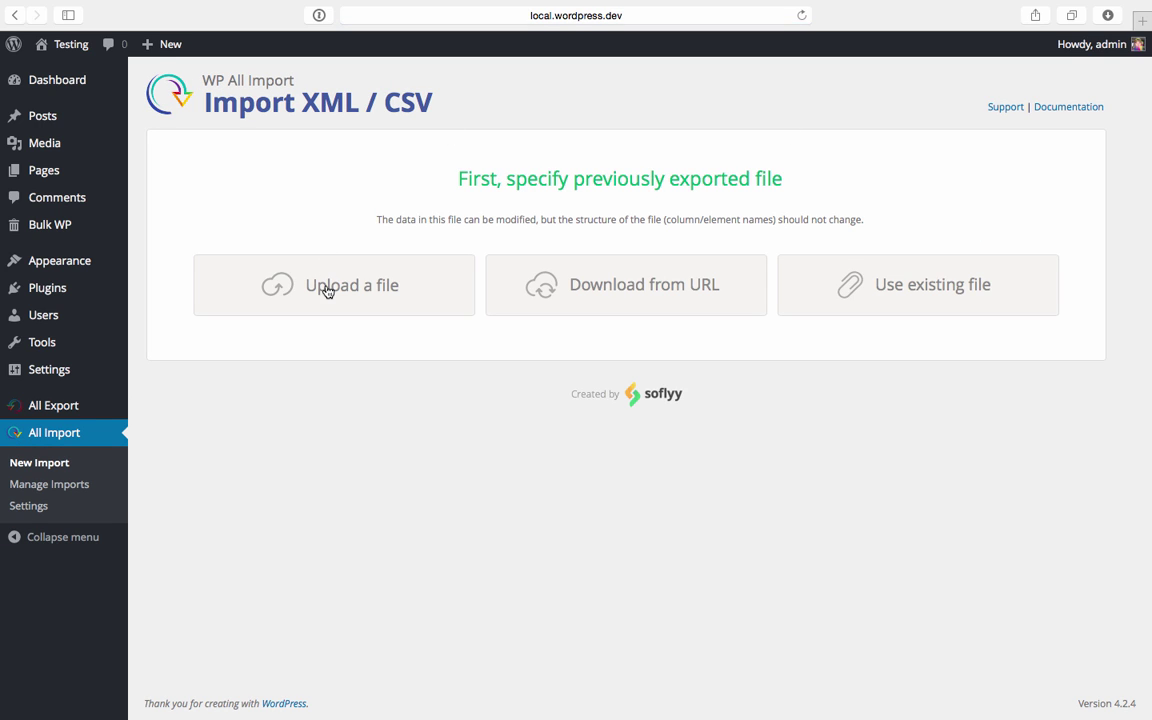
{"action": "left_click", "coordinate": [328, 291]}
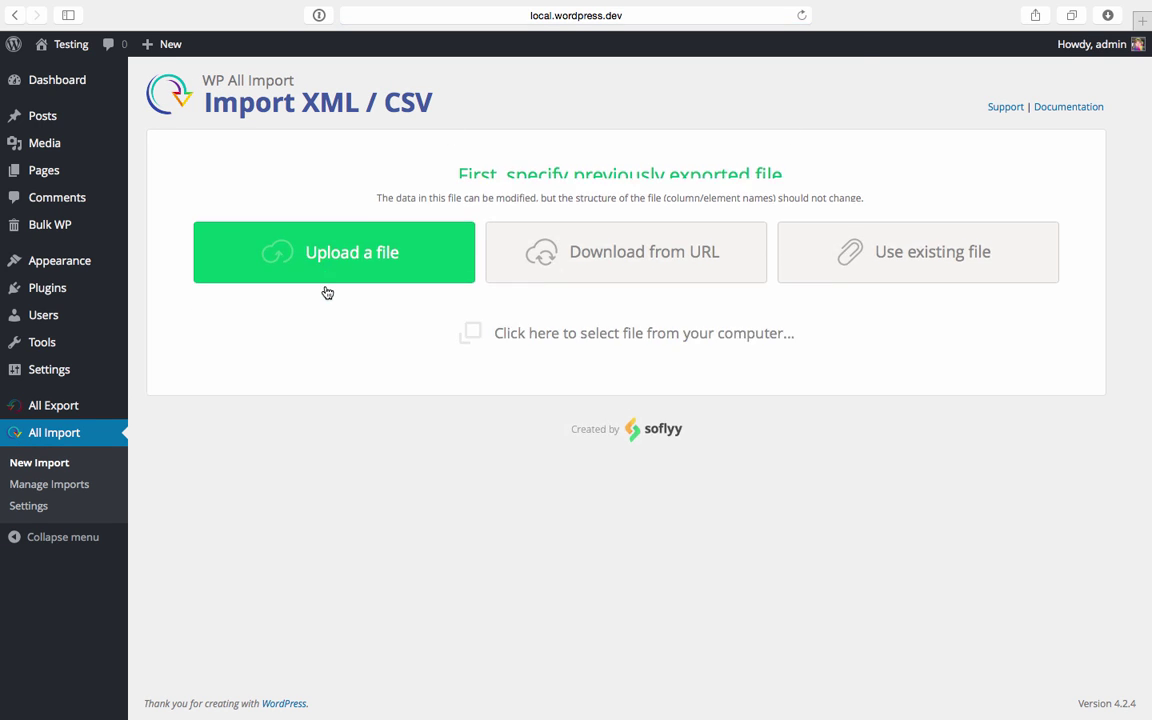
{"action": "left_click", "coordinate": [328, 292]}
Search the Downloads folder for "post" and upload the modified "Posts Export - 2015 August 10 05_37.csv".
{"action": "left_click", "coordinate": [372, 199]}
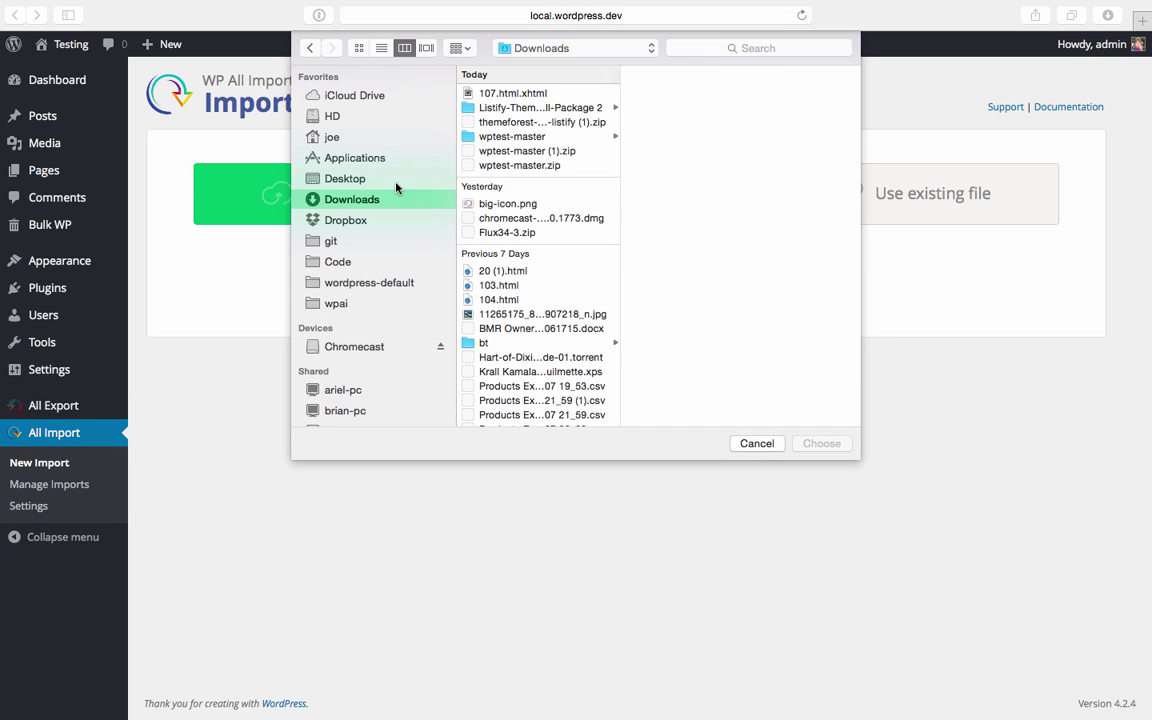
{"action": "left_click", "coordinate": [771, 48]}
{"action": "type", "text": "pd"}
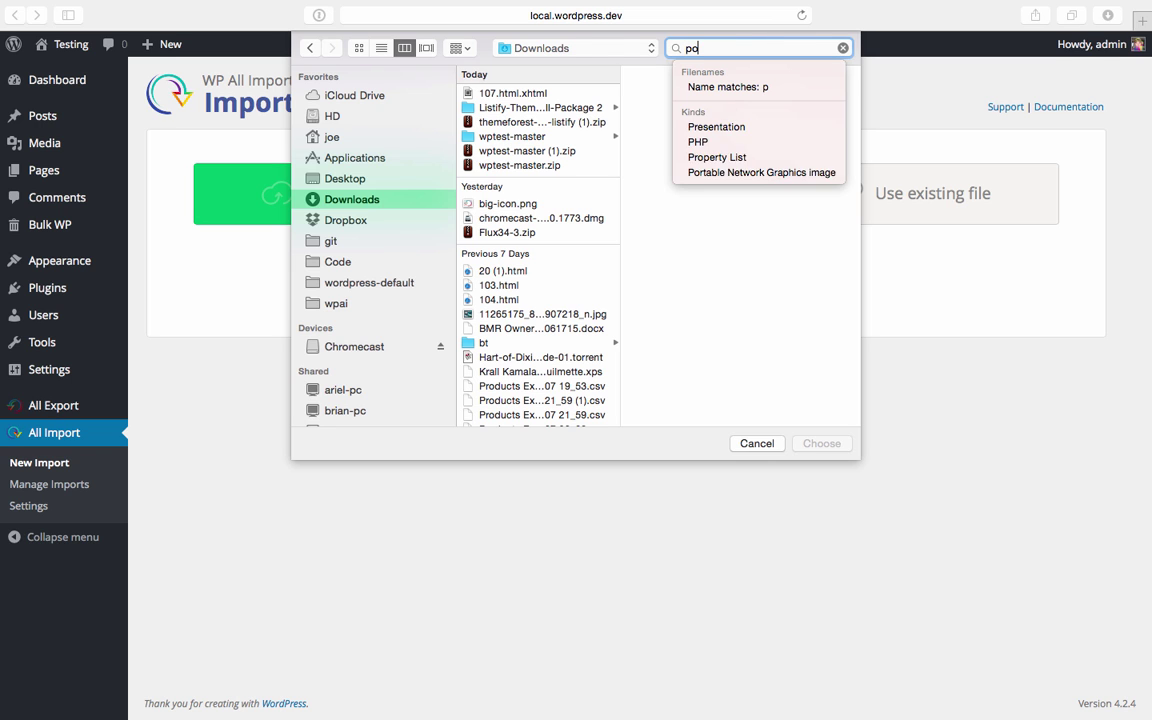
{"action": "type", "text": "sr"}
{"action": "key", "text": "BackSpace"}
{"action": "key", "text": "BackSpace"}
{"action": "type", "text": "t"}
{"action": "key", "text": "BackSpace"}
{"action": "type", "text": "st"}
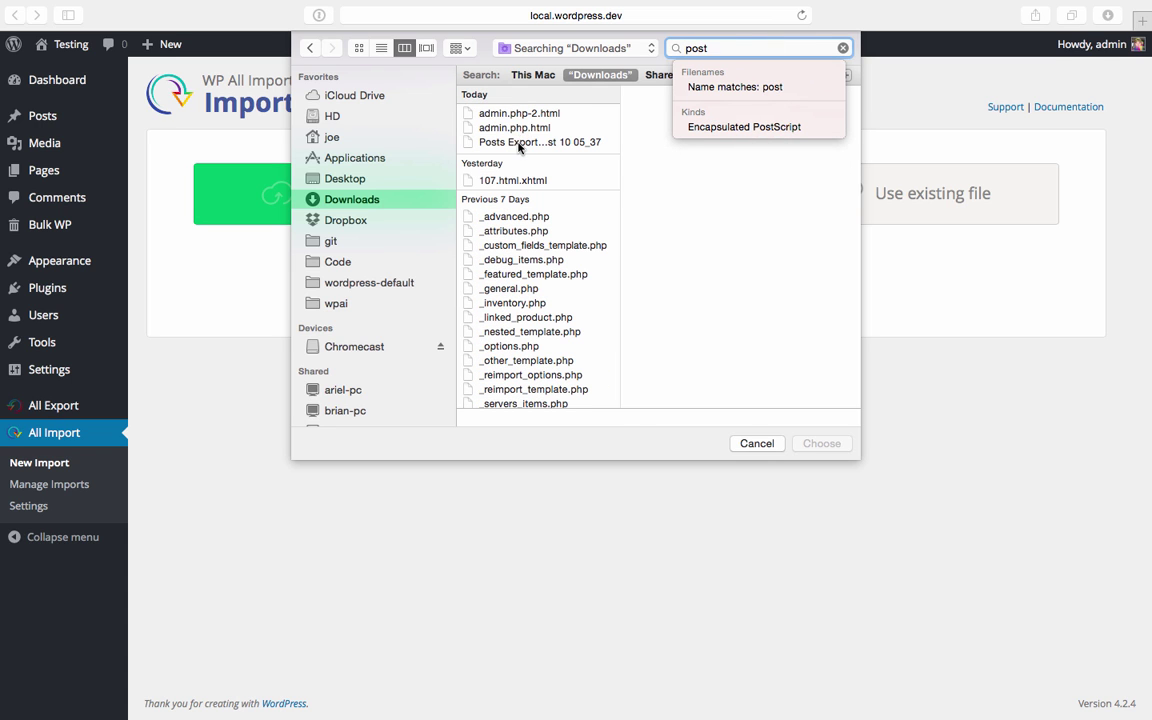
{"action": "double_click", "coordinate": [519, 145]}
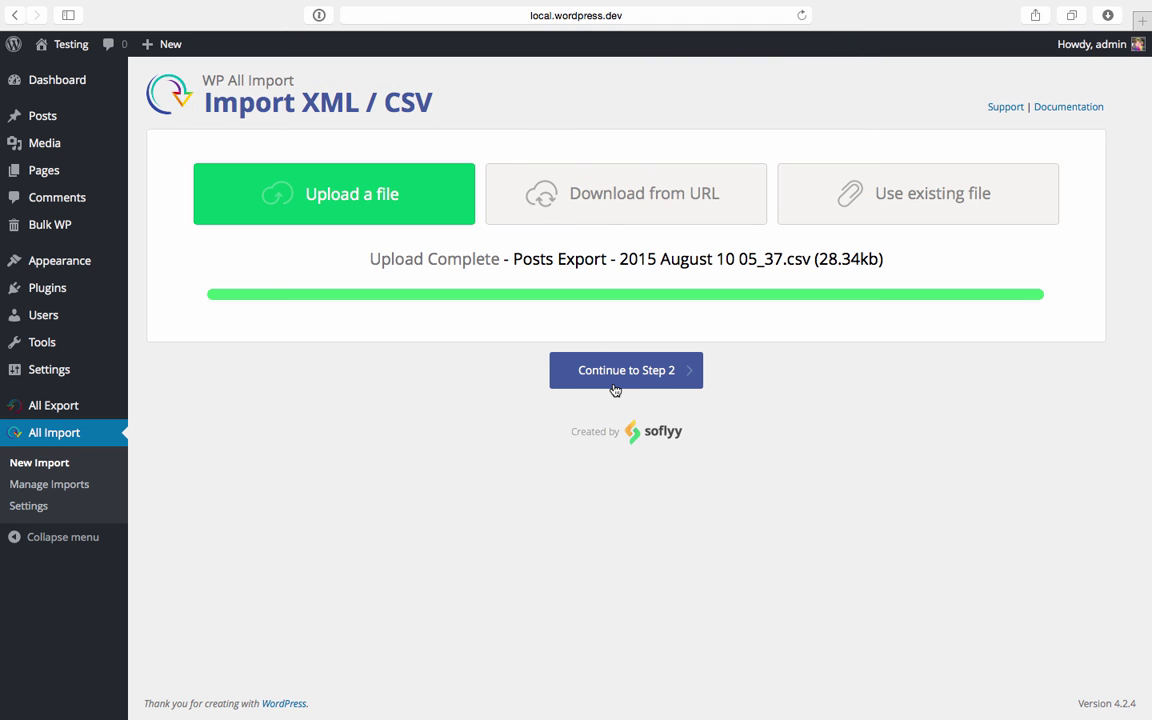
Continue to the import template, review the Images and Taxonomies, Categories, Tags settings, and proceed to step 4.
{"action": "left_click", "coordinate": [615, 389]}
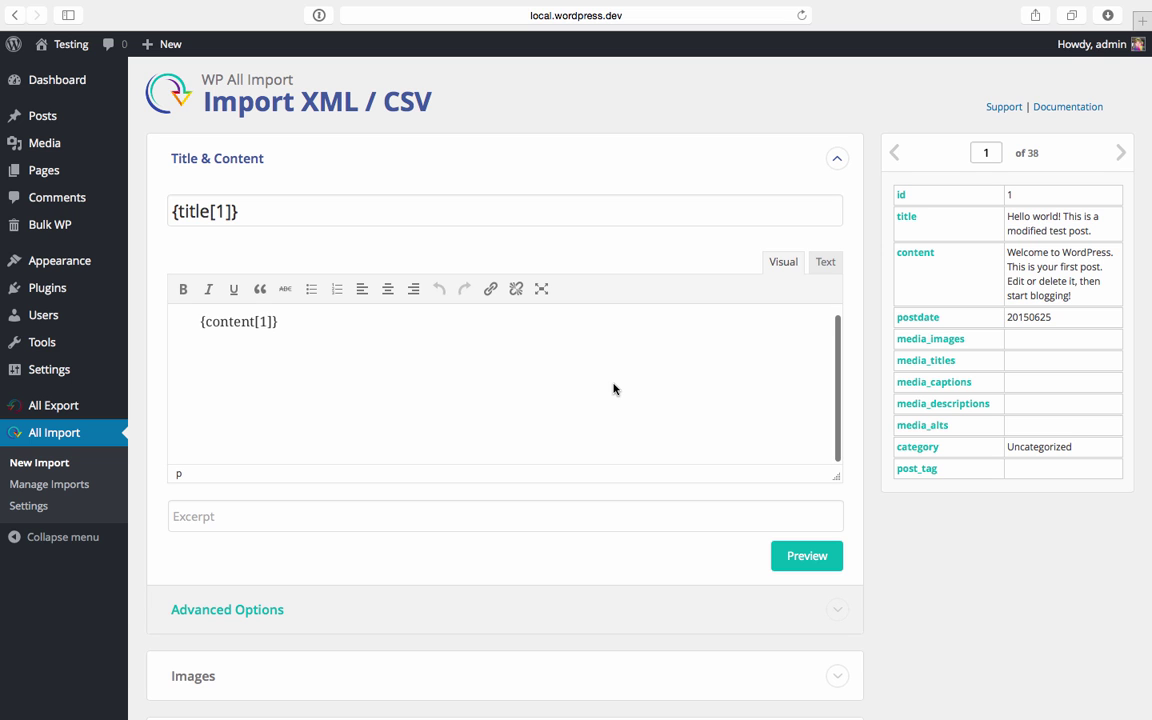
{"action": "scroll", "coordinate": [612, 390], "scroll_direction": "down", "scroll_amount": 5}
{"action": "left_click", "coordinate": [566, 452]}
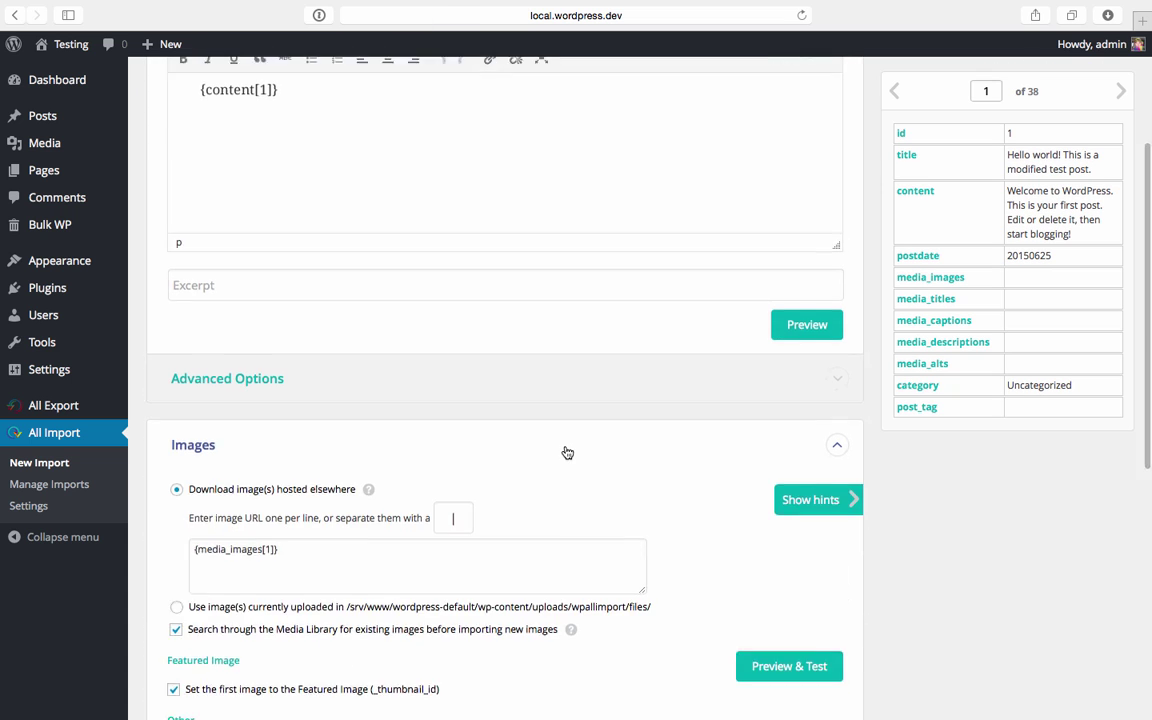
{"action": "scroll", "coordinate": [563, 452], "scroll_direction": "down", "scroll_amount": 10}
{"action": "left_click", "coordinate": [452, 409]}
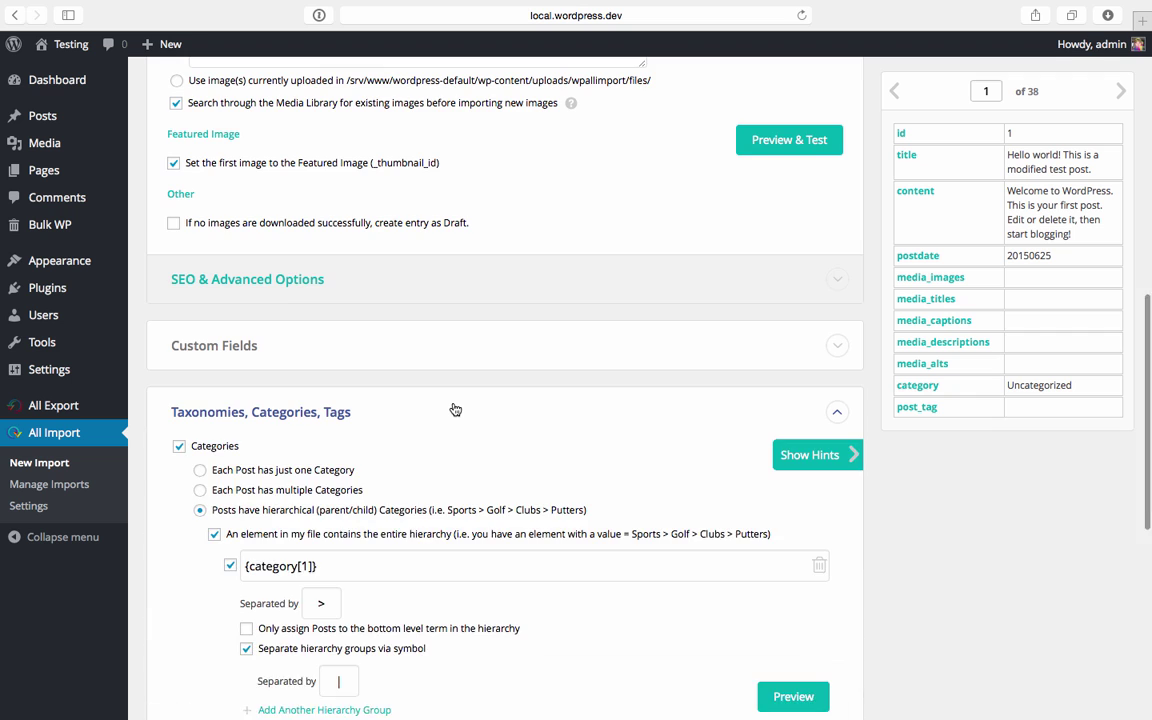
{"action": "scroll", "coordinate": [453, 408], "scroll_direction": "down", "scroll_amount": 10}
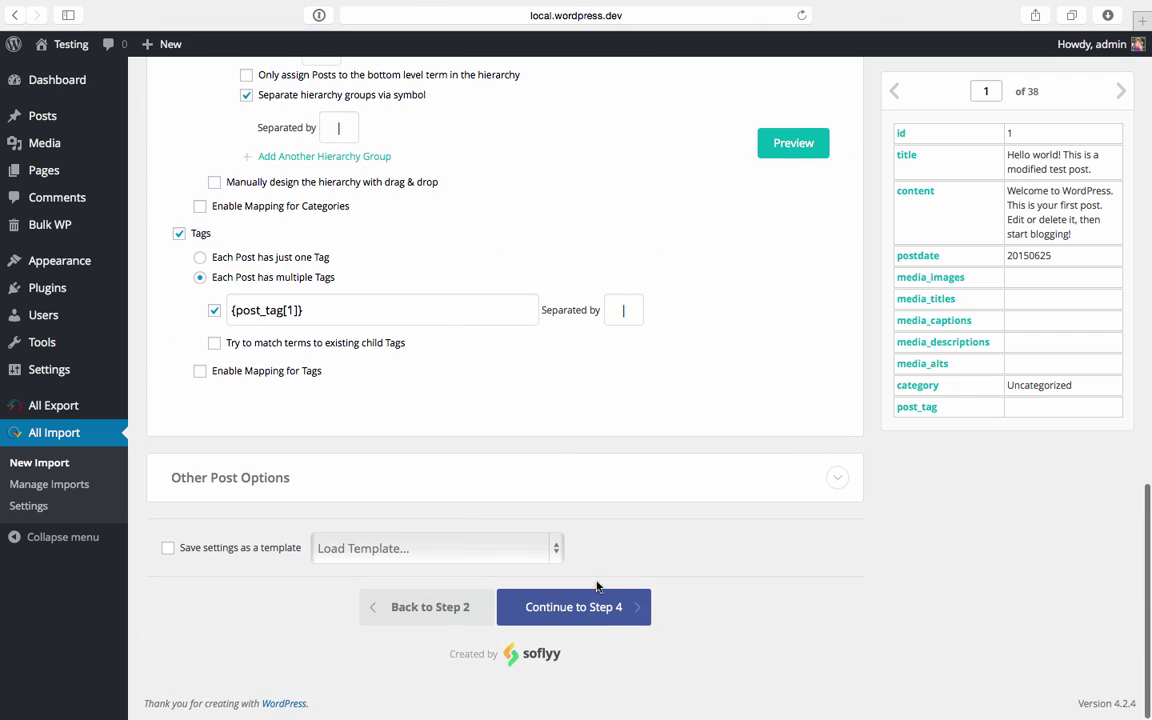
{"action": "left_click", "coordinate": [598, 610]}
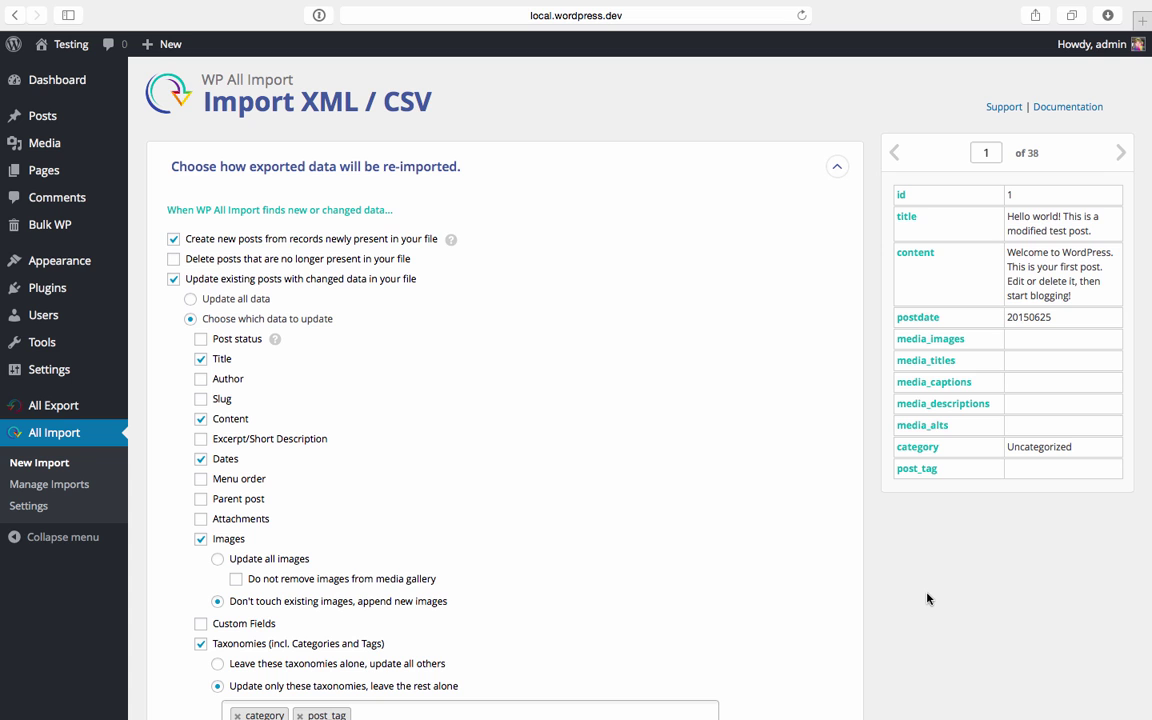
Keep the preset re-import options for new and changed data and run the import.
{"action": "scroll", "coordinate": [927, 598], "scroll_direction": "down", "scroll_amount": 5}
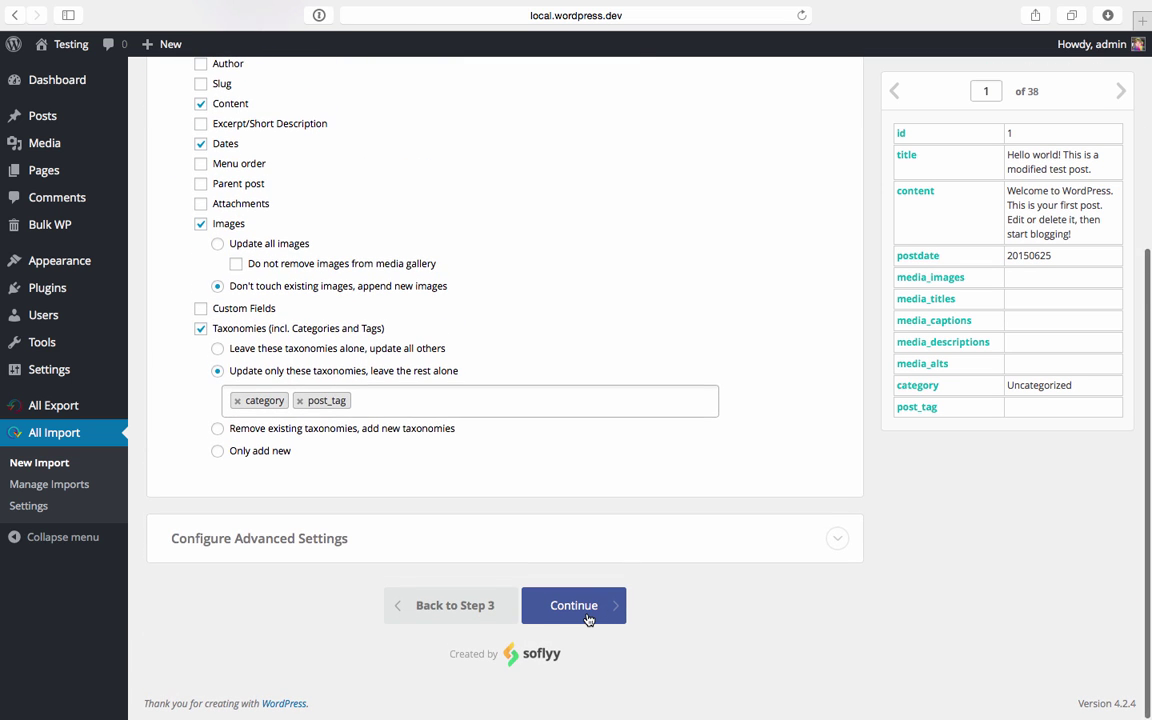
{"action": "left_click", "coordinate": [588, 620]}
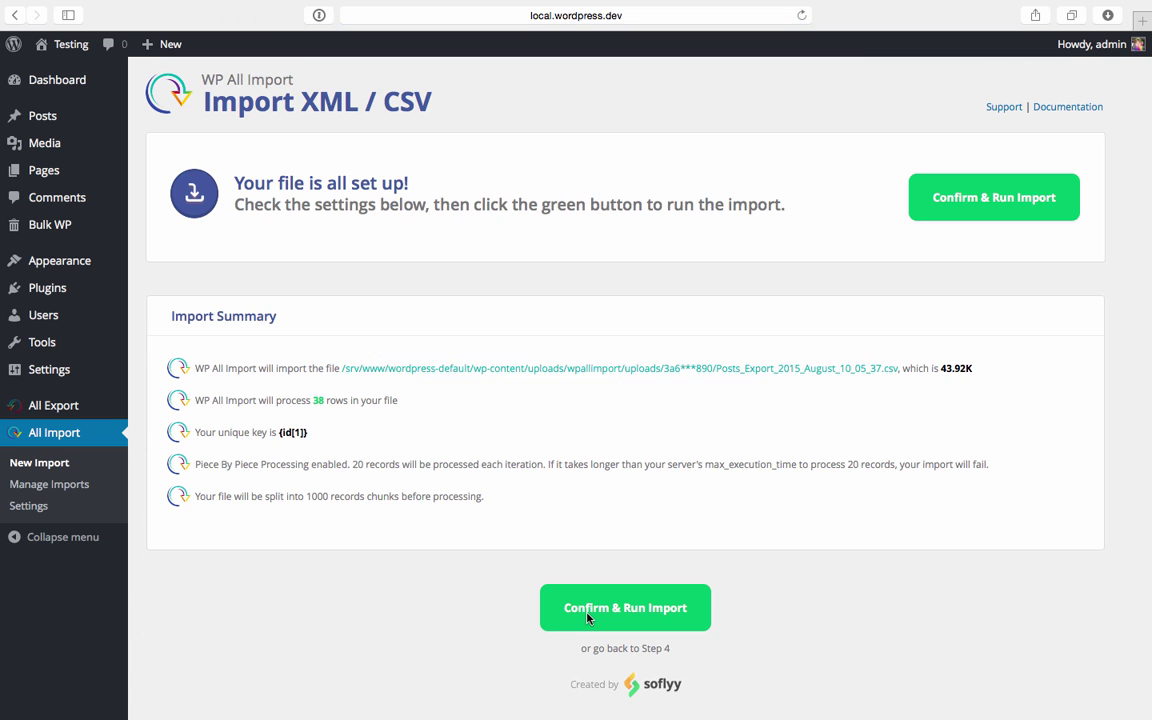
{"action": "left_click", "coordinate": [962, 201]}
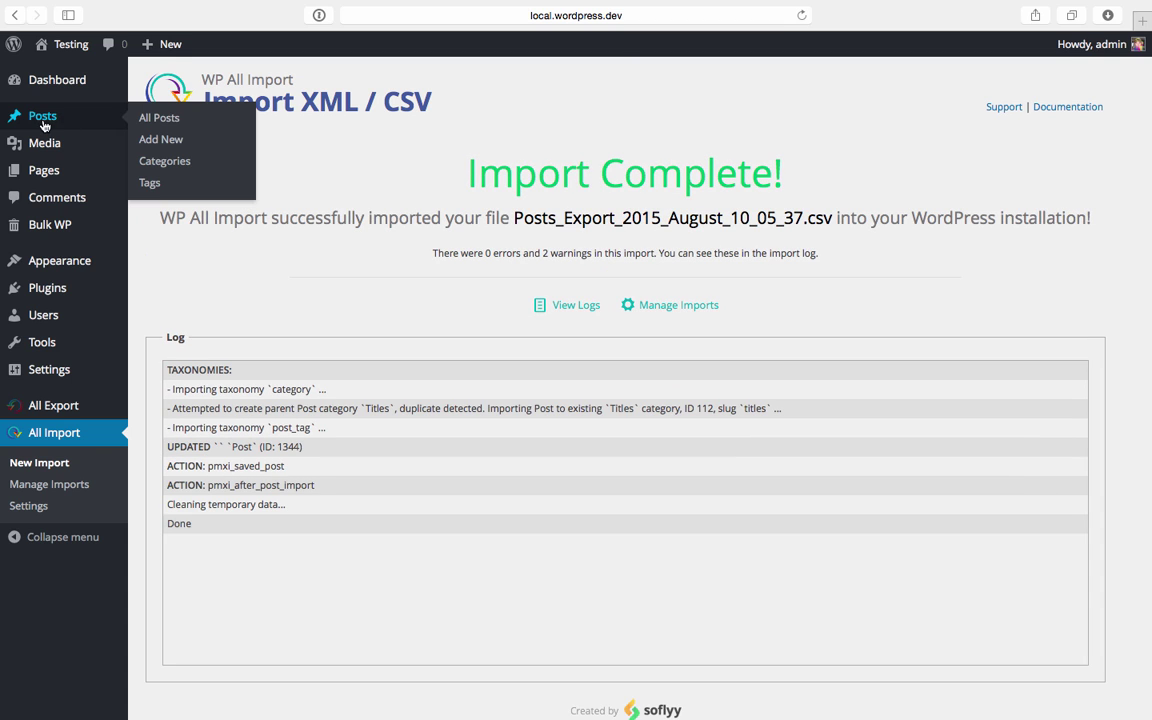
Check the title of the "Hello world!" post in the list of all posts.
{"action": "left_click", "coordinate": [43, 122]}
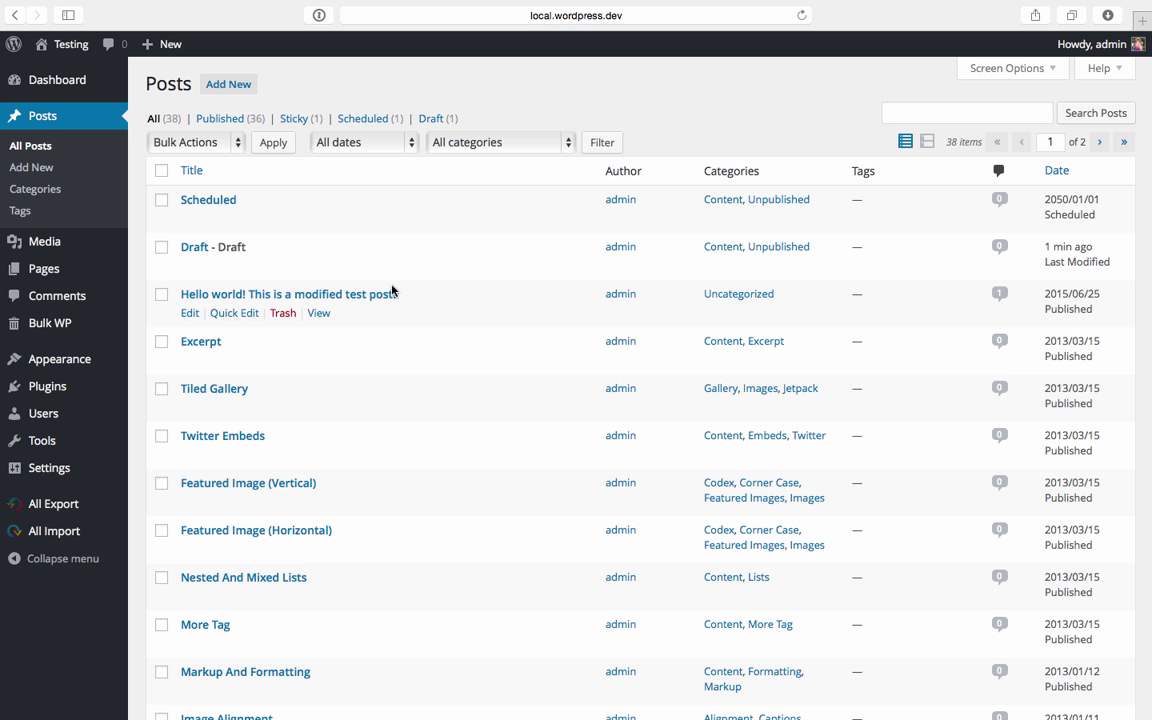
{"action": "left_click_drag", "start_coordinate": [417, 298], "coordinate": [183, 298]}
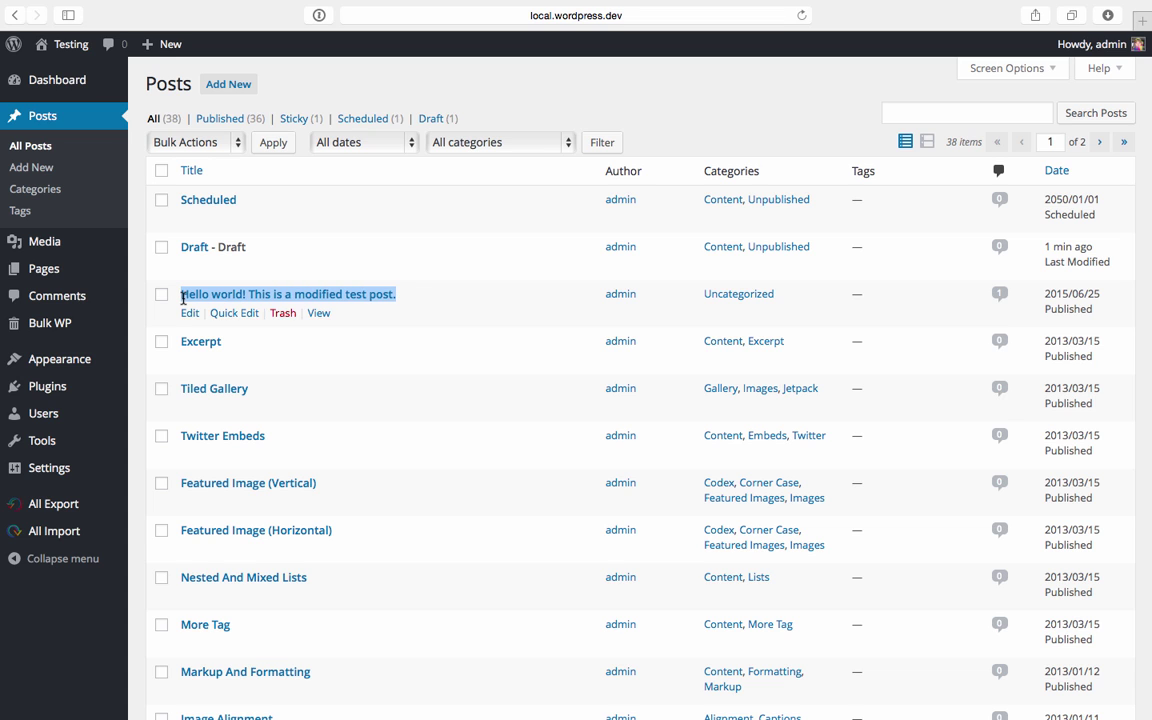
Start a new export in WP All Export.
{"action": "left_click", "coordinate": [55, 512]}
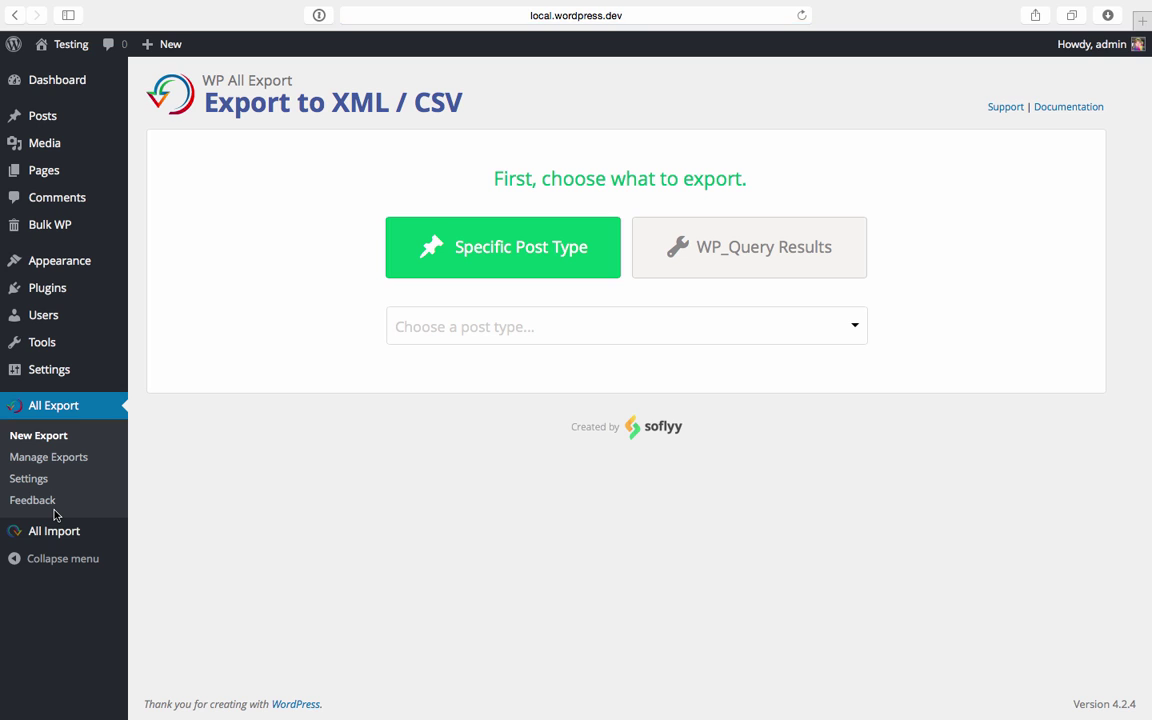